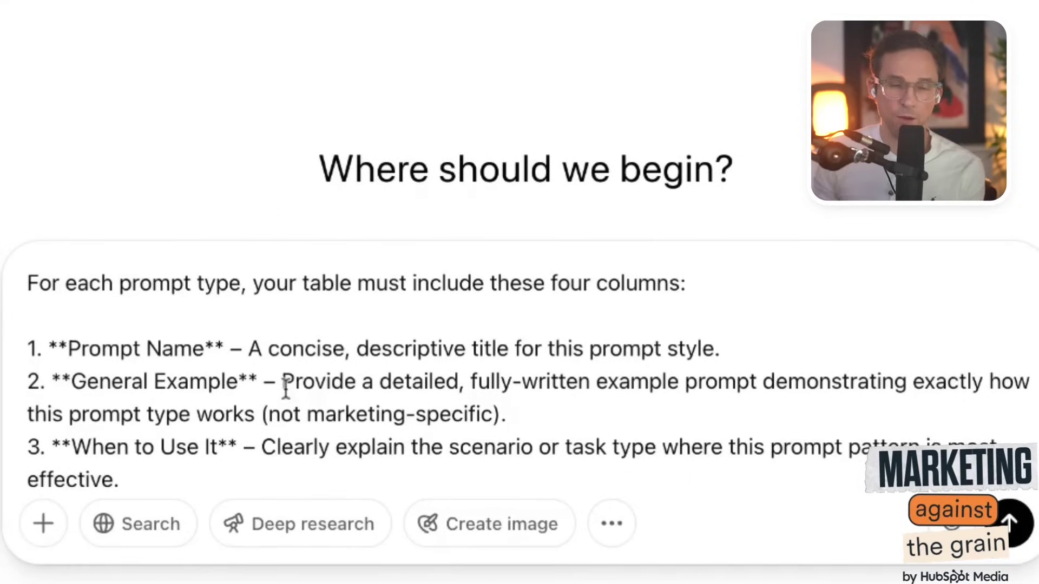
Replace the <INSERT YOUR PROMPT GUIDE HERE> placeholder with the attached Google Prompt Engineer.pdf and submit the prompt-types table request.
scroll(189, 386, "down", 2)
triple_click(186, 404)
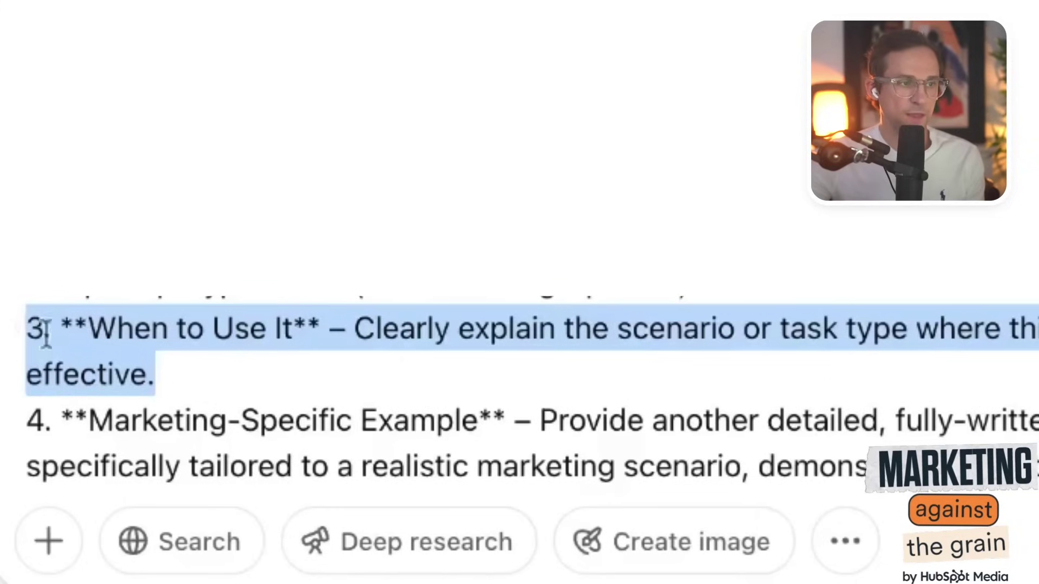
scroll(274, 311, "down", 3)
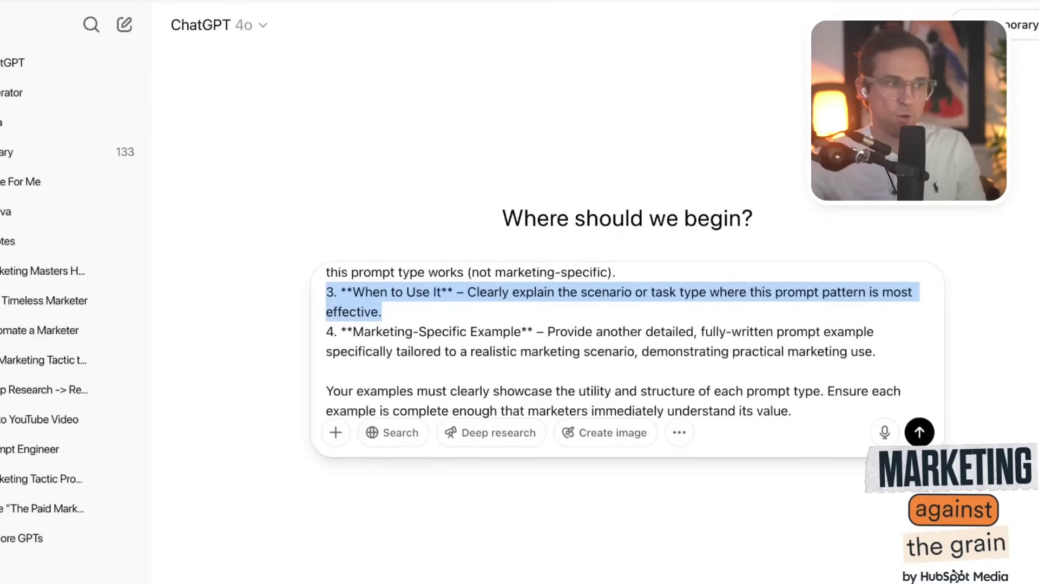
scroll(471, 318, "down", 3)
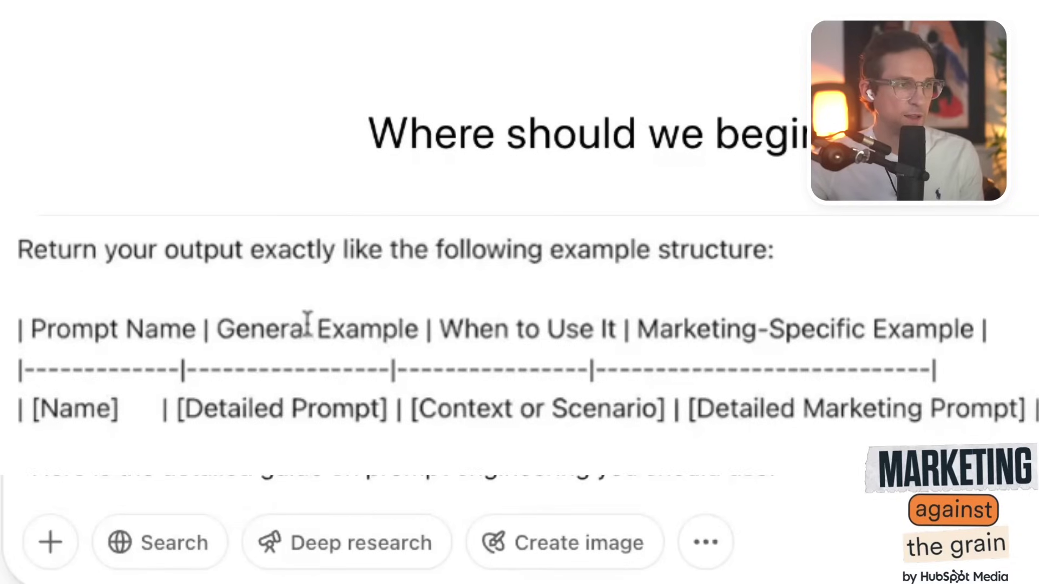
scroll(380, 431, "down", 2)
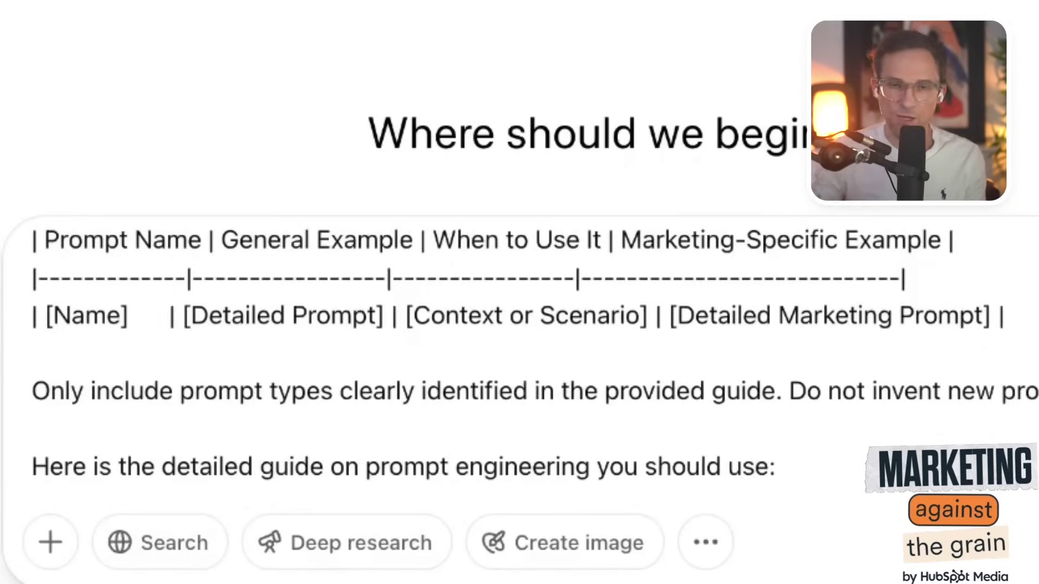
left_click_drag(32, 545, 526, 545)
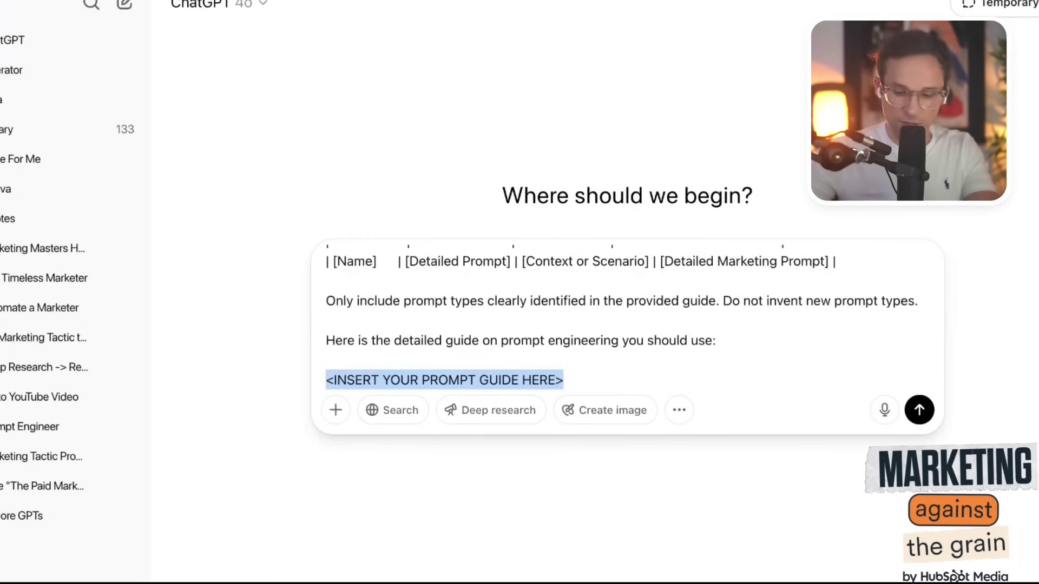
key("BackSpace")
key("super+v")
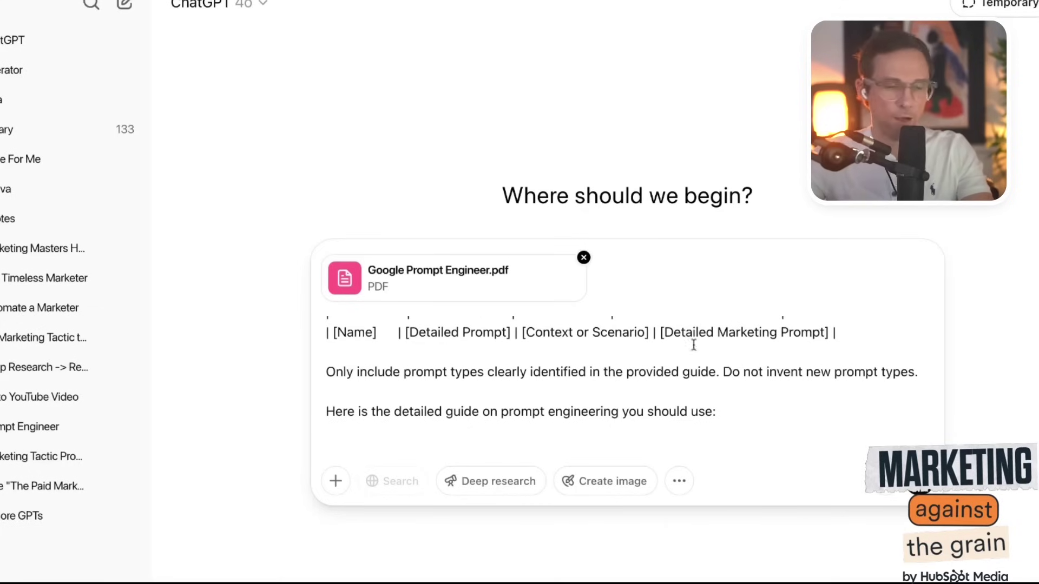
key("Return")
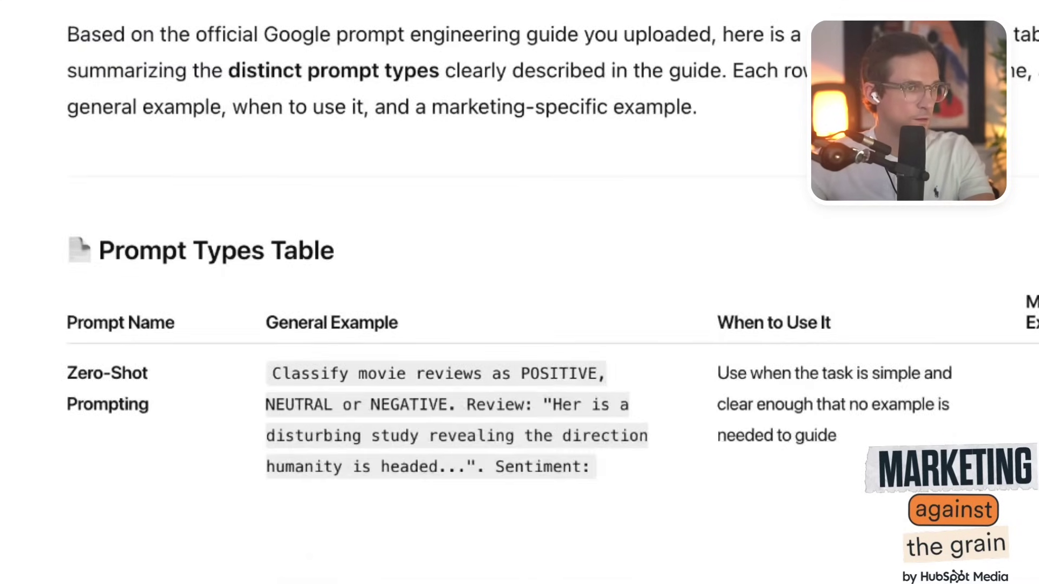
Review the submitted prompt from its four-column requirements down to the line introducing the prompt engineering guide.
scroll(628, 140, "down", 2)
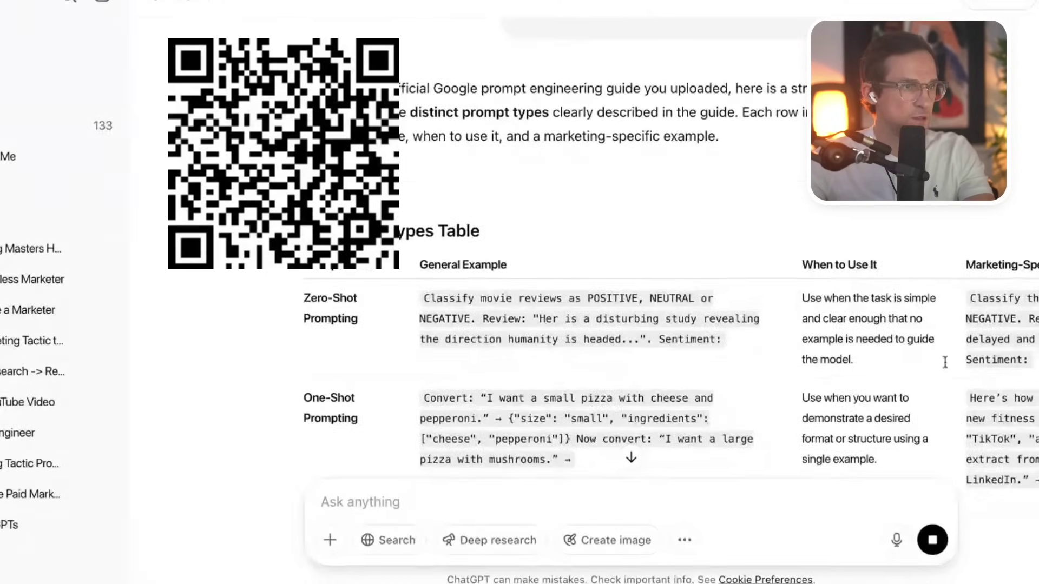
scroll(744, 115, "up", 7)
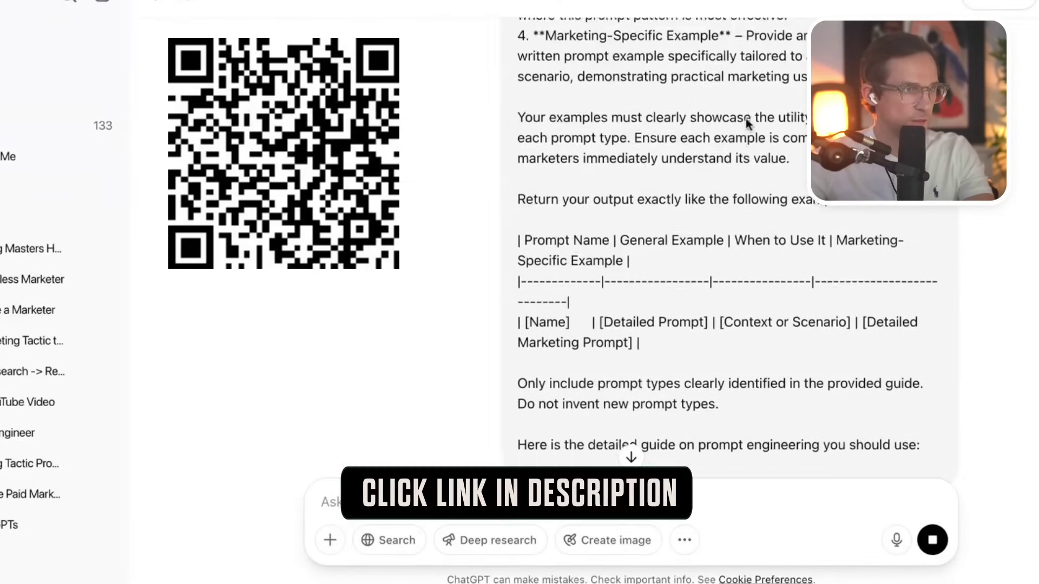
scroll(747, 123, "up", 4)
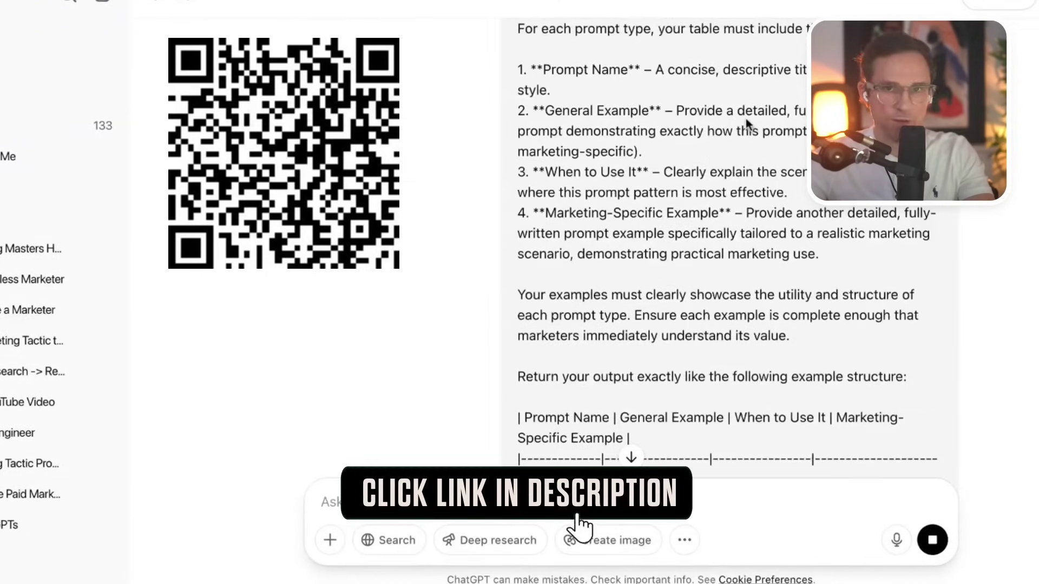
scroll(677, 140, "up", 2)
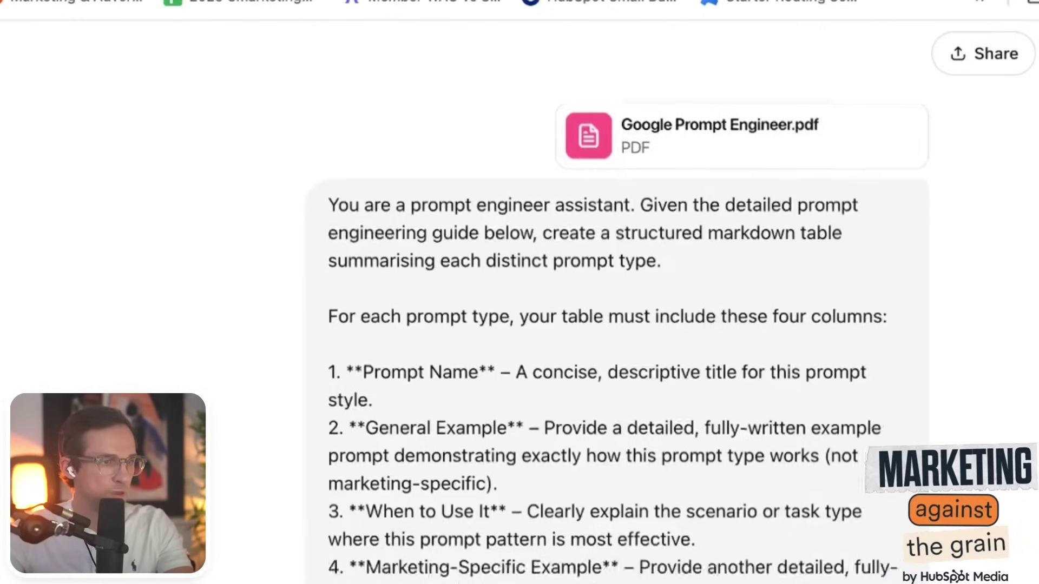
scroll(559, 162, "down", 5)
scroll(385, 319, "down", 5)
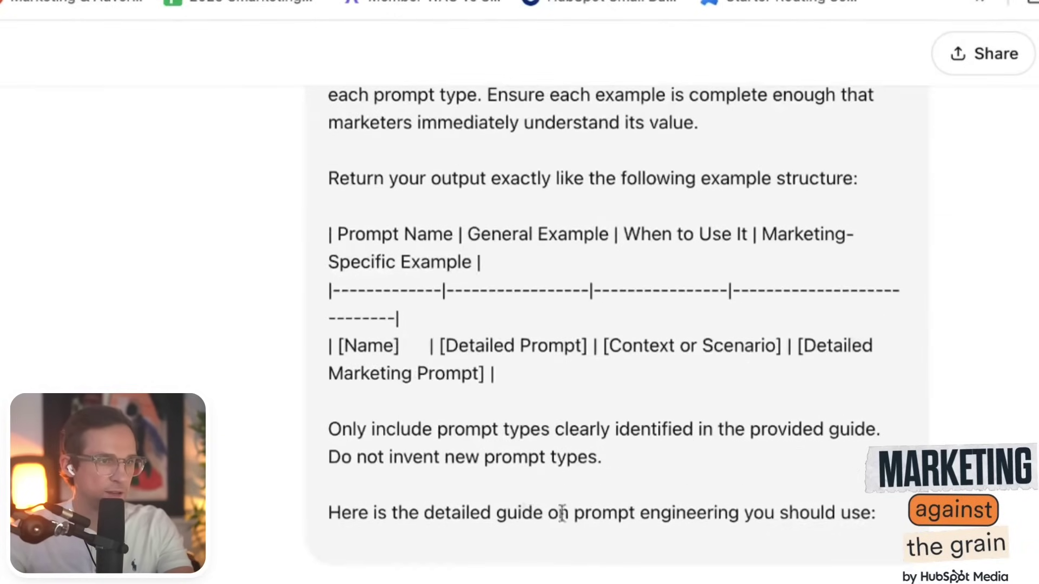
left_click_drag(876, 514, 328, 514)
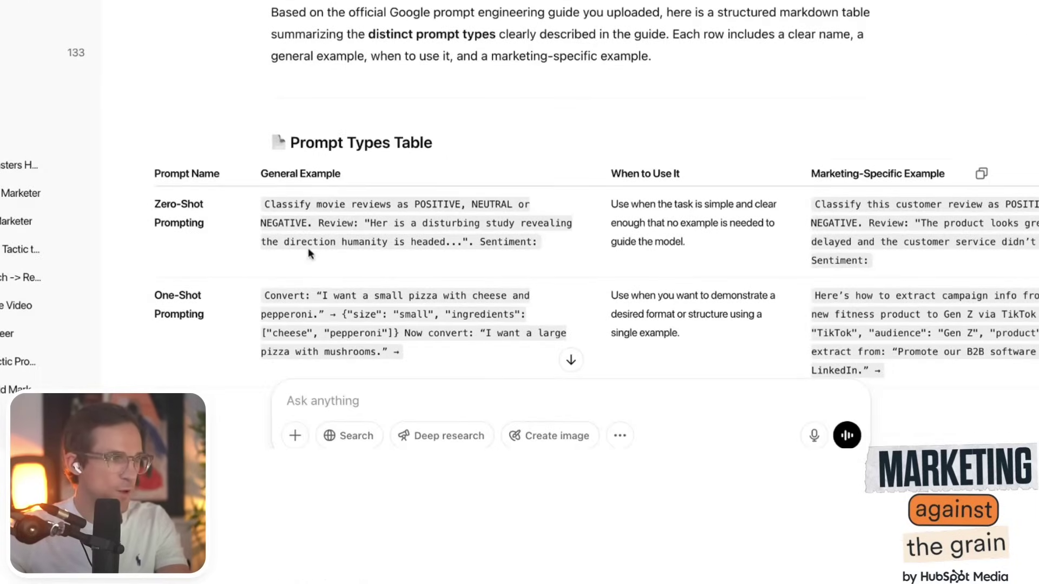
Examine the Zero-Shot Prompting row, including its guidance on when to use it.
triple_click(216, 223)
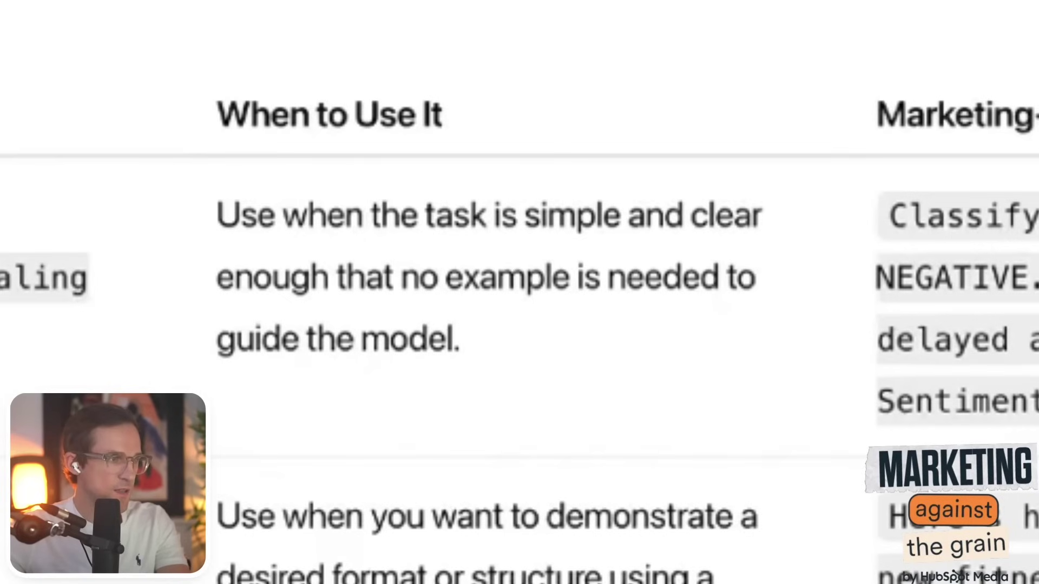
triple_click(486, 314)
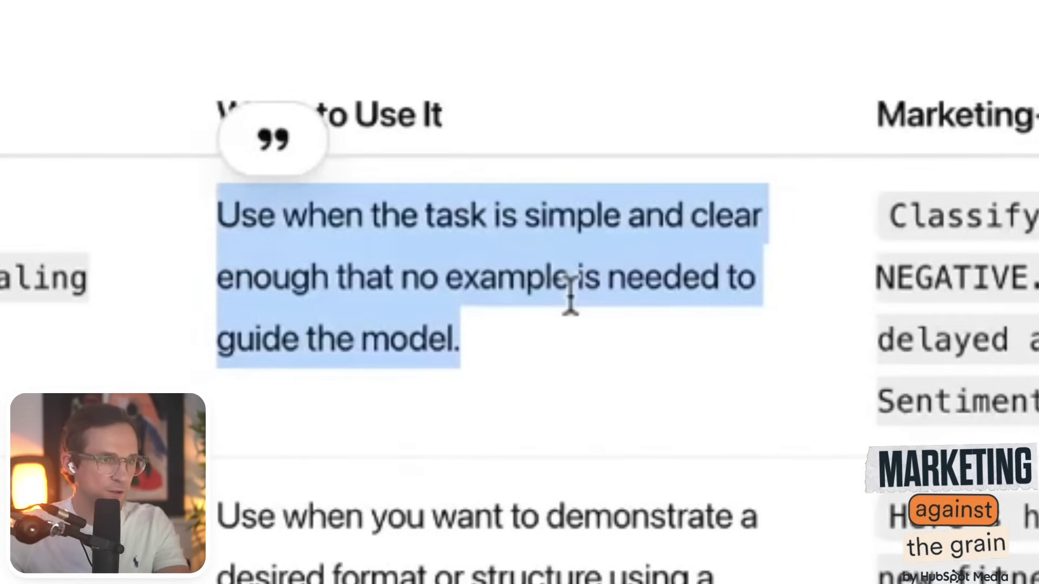
left_click(594, 367)
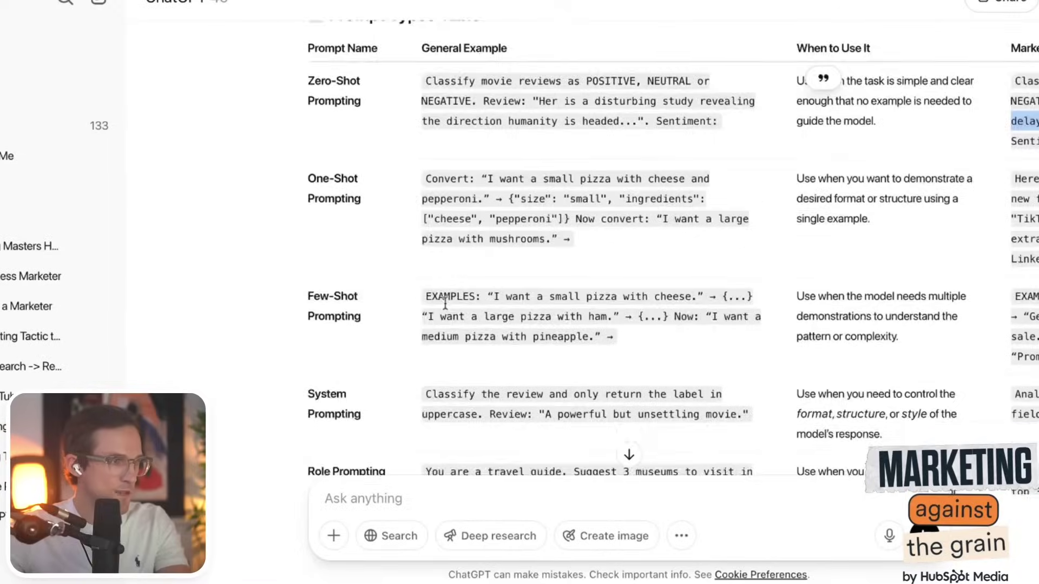
scroll(444, 303, "down", 2)
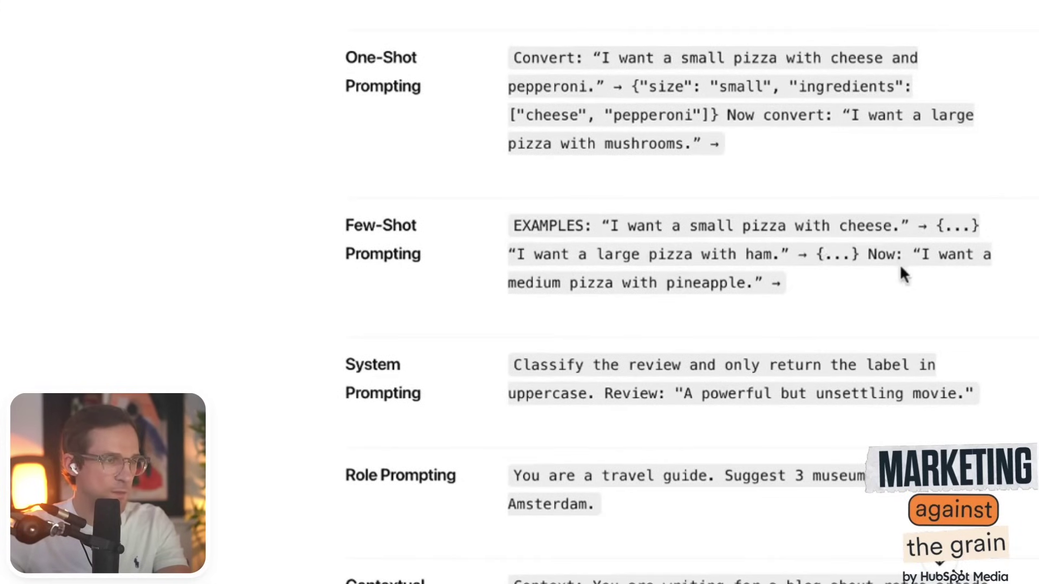
Examine the Role Prompting row across its general example, usage guidance and marketing-specific example.
scroll(794, 305, "right", 3)
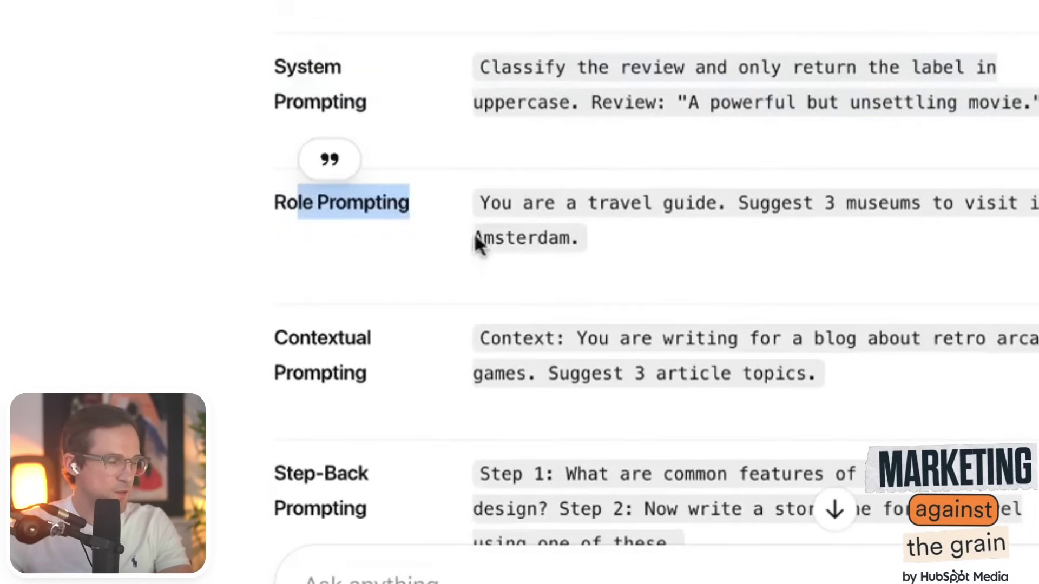
scroll(482, 243, "right", 4)
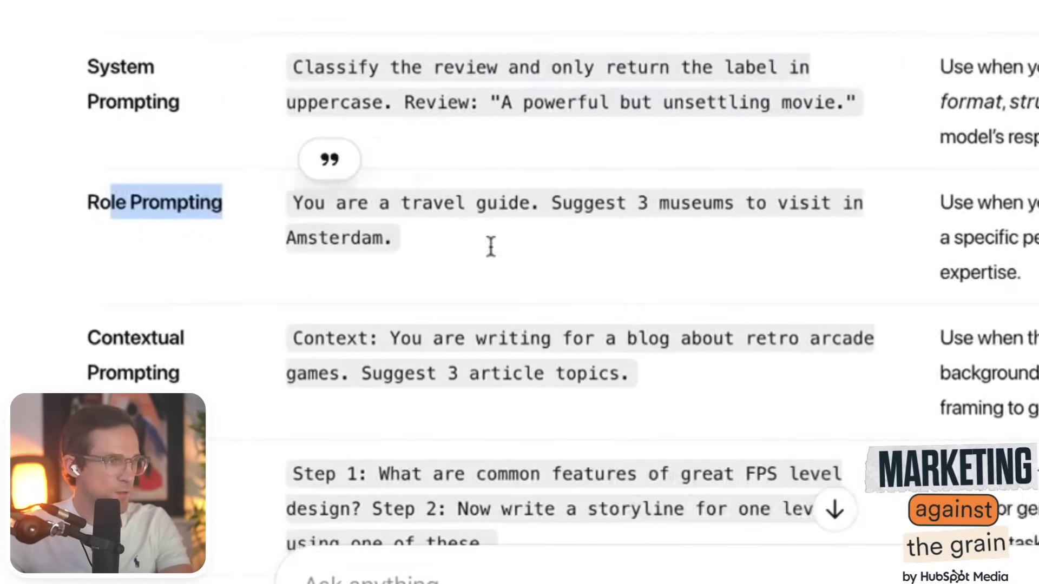
left_click(491, 246)
scroll(402, 238, "right", 3)
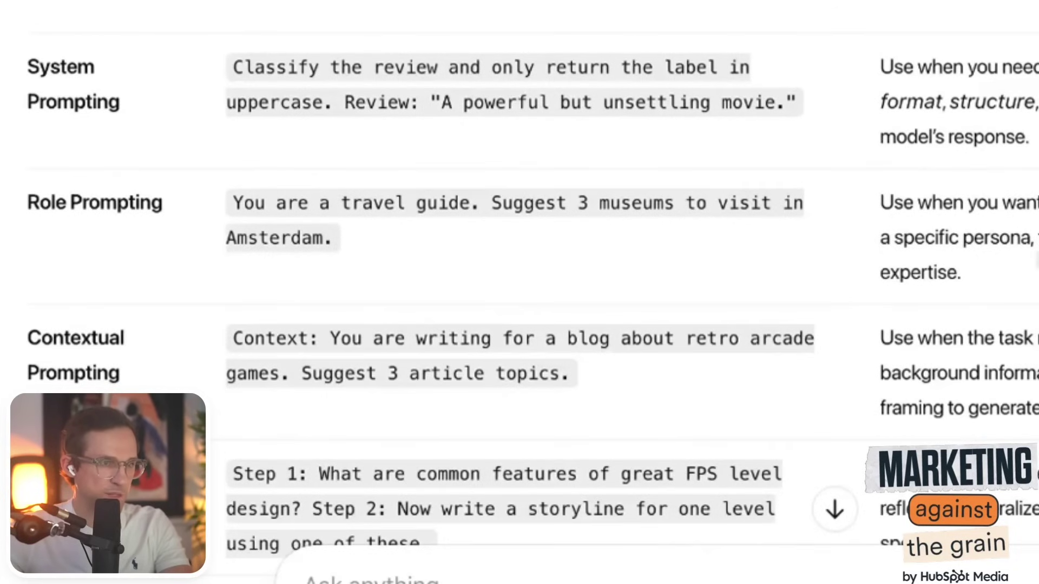
scroll(519, 312, "right", 5)
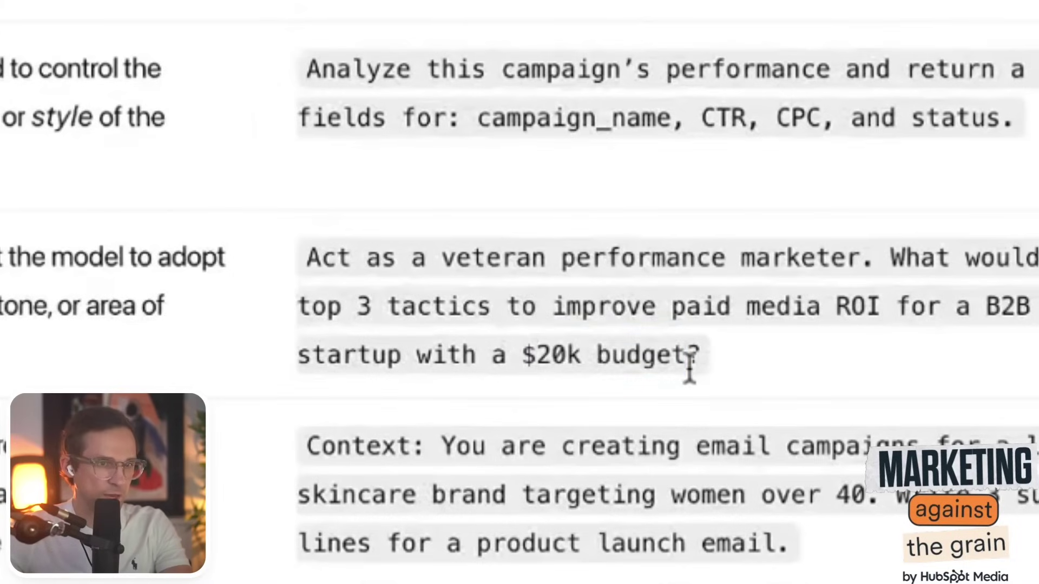
left_click_drag(306, 257, 689, 371)
left_click(572, 265)
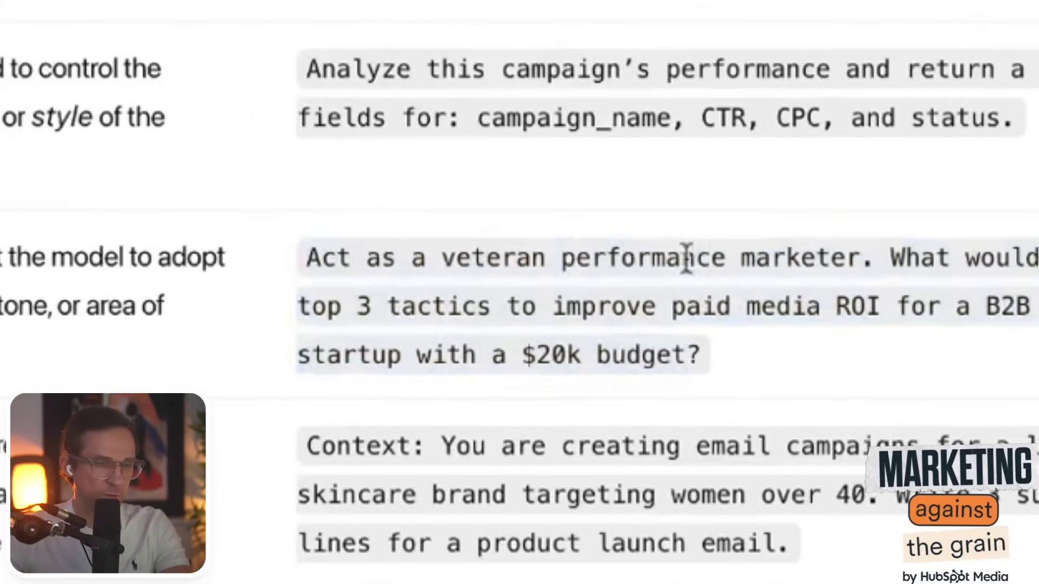
left_click_drag(428, 251, 846, 267)
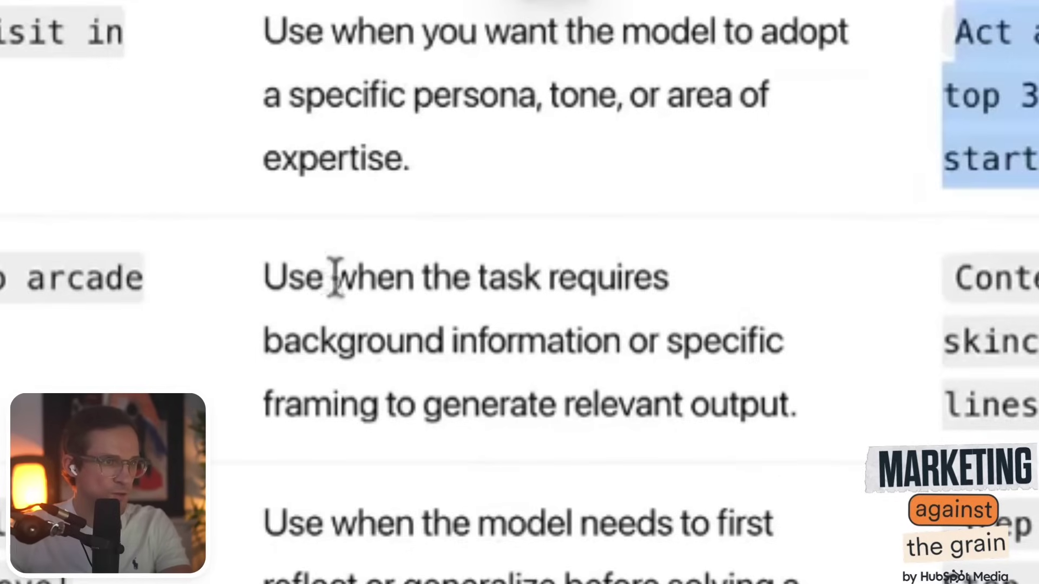
Read the Contextual Prompting row's usage guidance and its marketing-specific example about email campaigns for a luxury skincare brand.
left_click(816, 440)
key("alt+shift+Left")
key("alt+shift+Left")
key("alt+shift+Left")
key("alt+shift+Left")
key("alt+shift+Up")
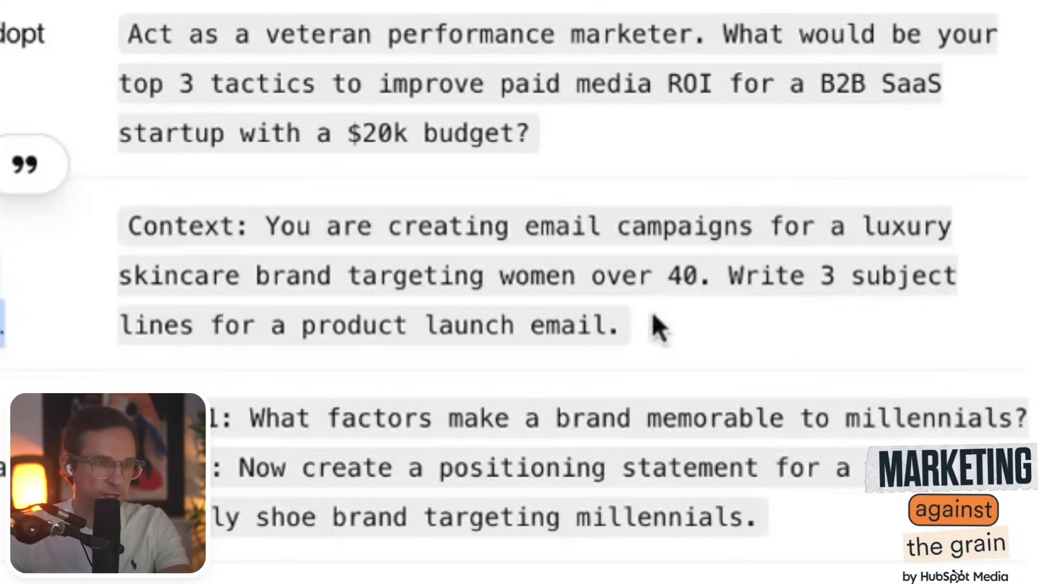
left_click(673, 326)
triple_click(673, 326)
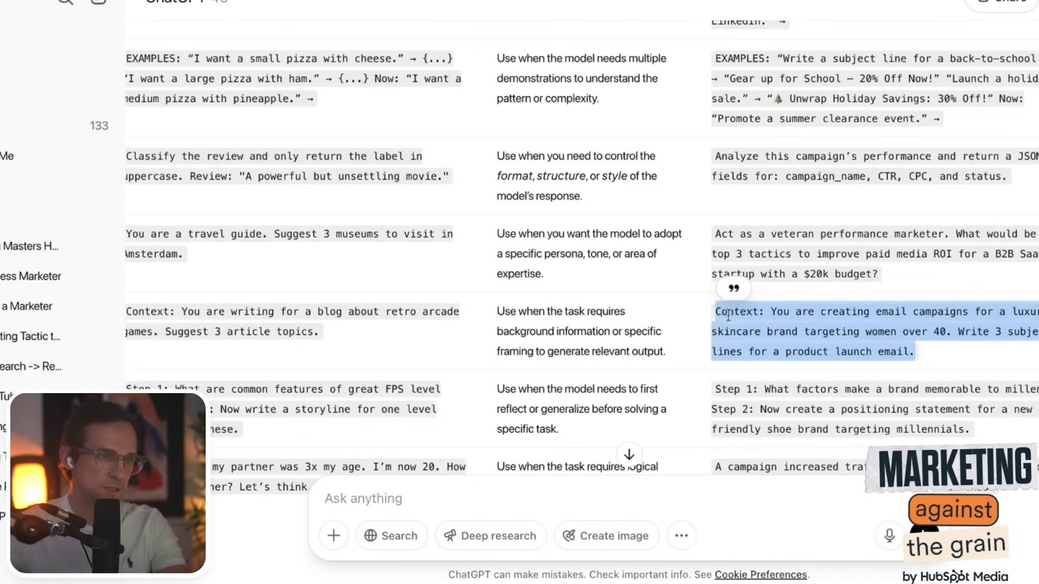
Look through the remaining table rows down to Automatic Prompt Engineering (APE), and return to the original request above the table.
left_click(133, 226)
scroll(721, 313, "down", 6)
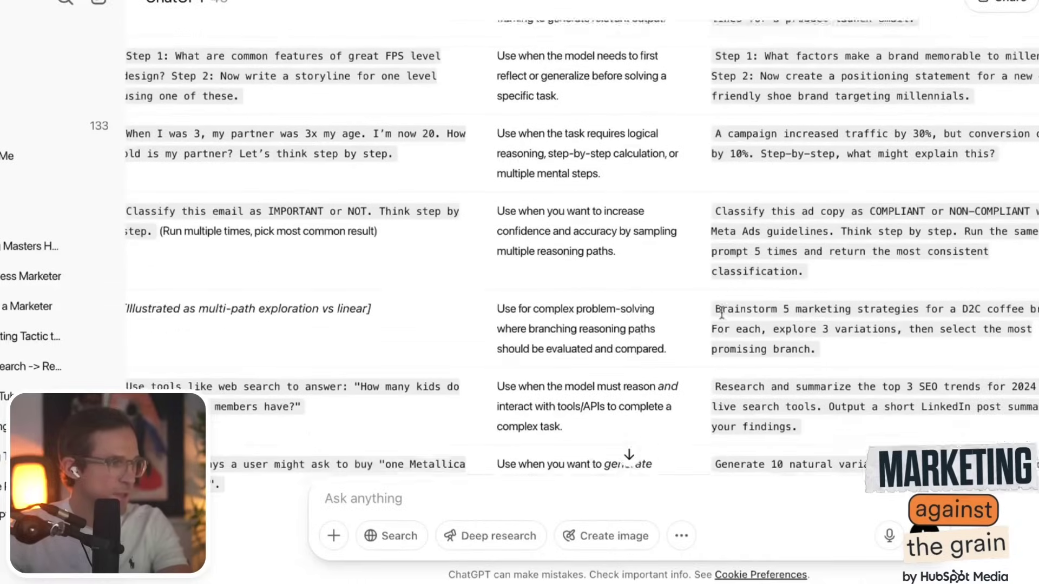
scroll(631, 307, "left", 5)
scroll(633, 305, "down", 5)
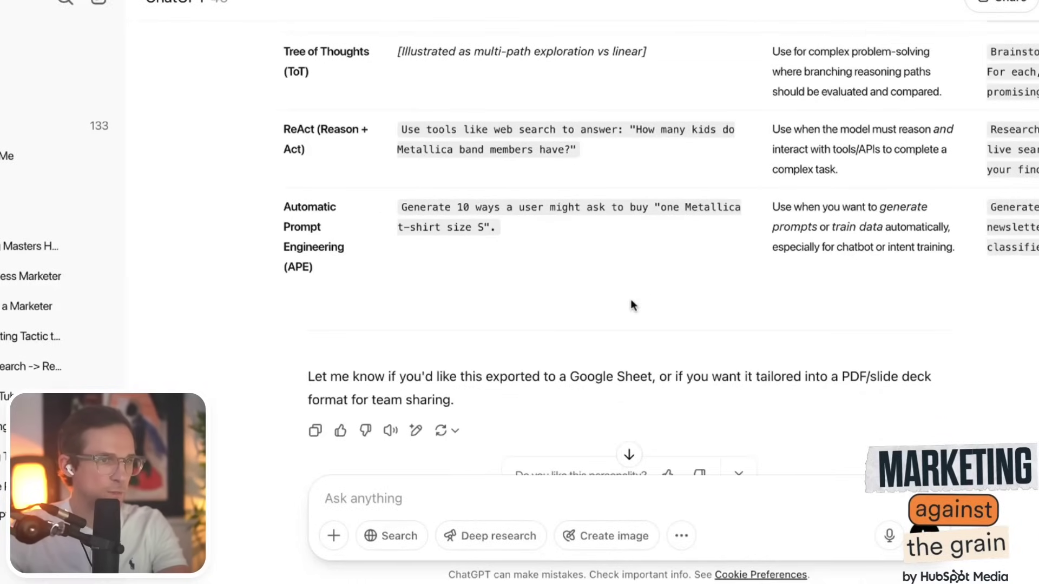
scroll(681, 211, "up", 4)
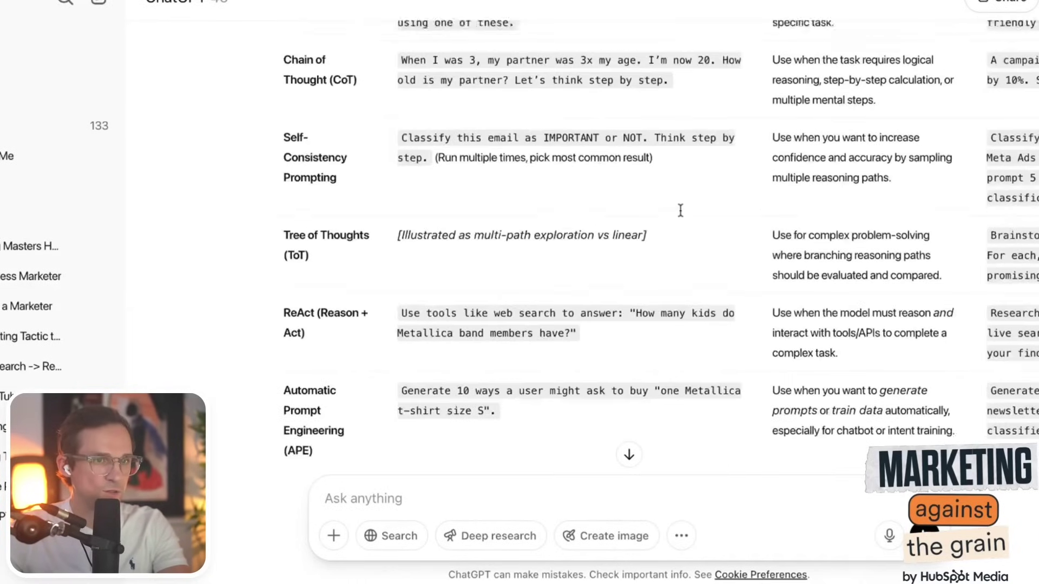
scroll(680, 210, "right", 4)
scroll(800, 368, "up", 5)
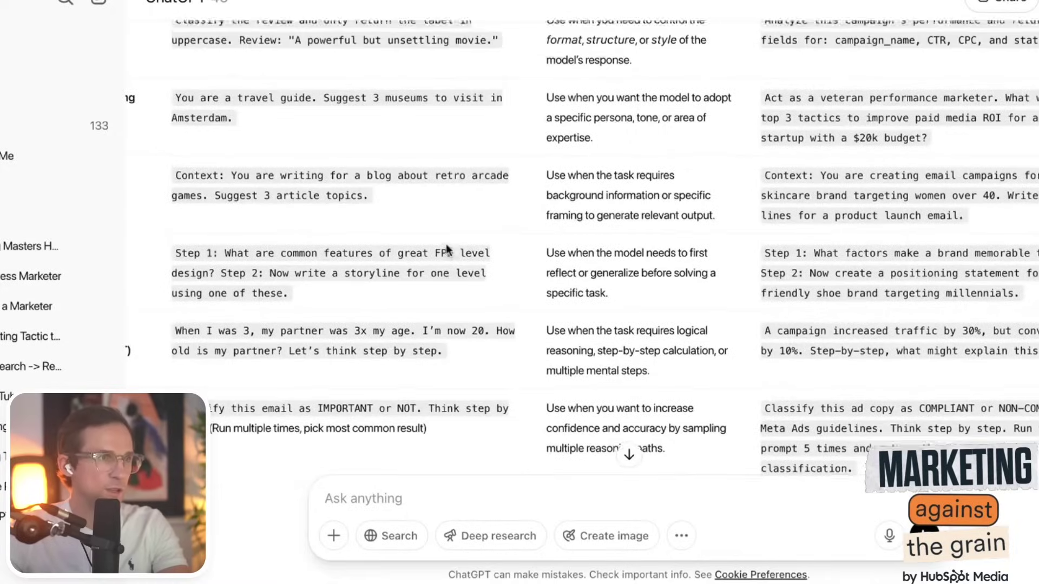
scroll(454, 216, "up", 10)
scroll(447, 247, "up", 3)
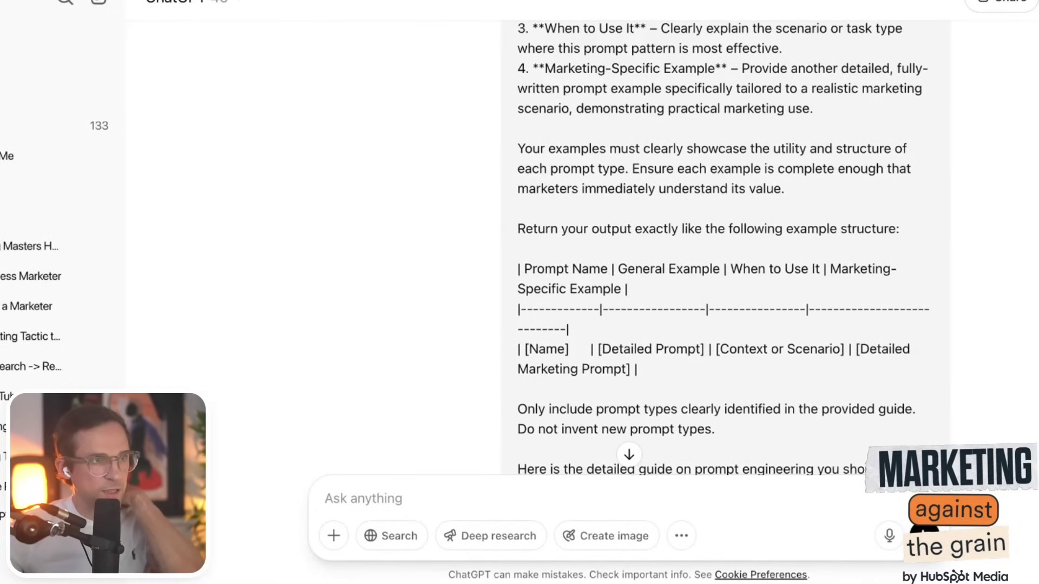
Compare the prompt names, general examples and usage guidance across the rows of the prompt types table.
scroll(563, 179, "down", 15)
scroll(539, 269, "left", 3)
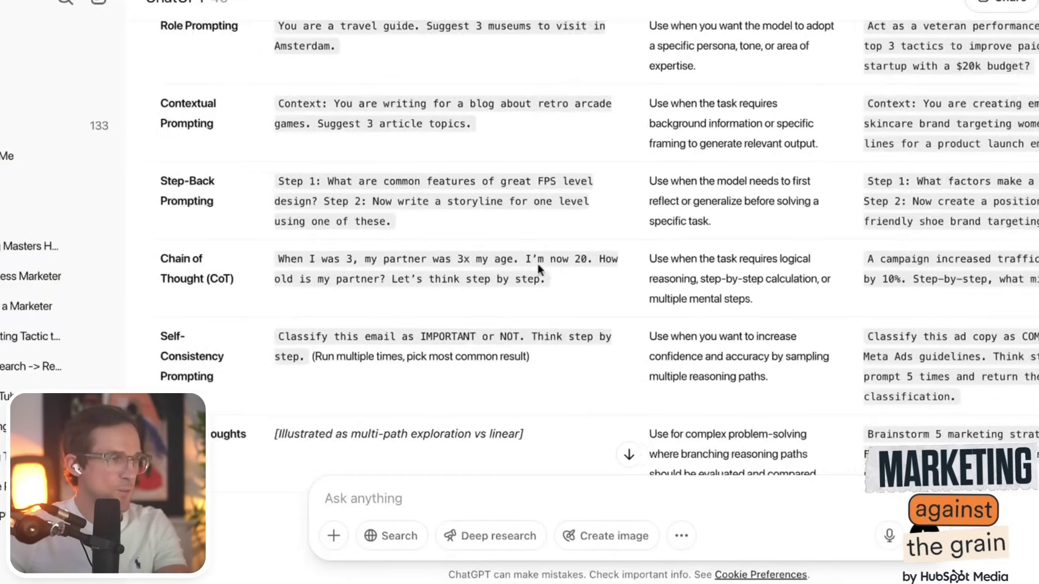
scroll(539, 269, "left", 1)
scroll(539, 269, "up", 6)
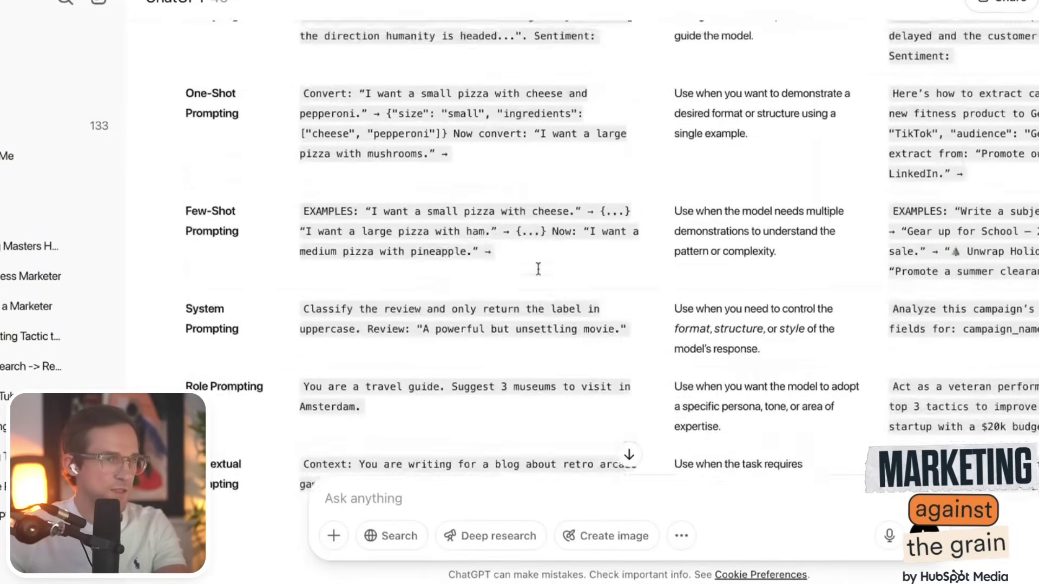
scroll(539, 269, "up", 4)
scroll(969, 246, "down", 7)
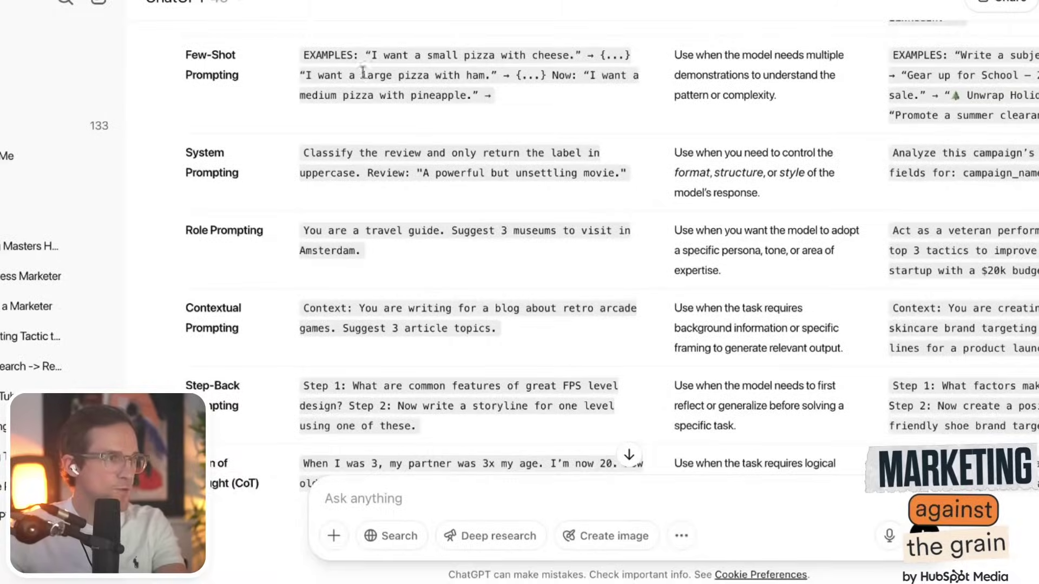
Open the custom GPT "Prompt King. Turn Outcomes into Goals.".
scroll(212, 198, "up", 5)
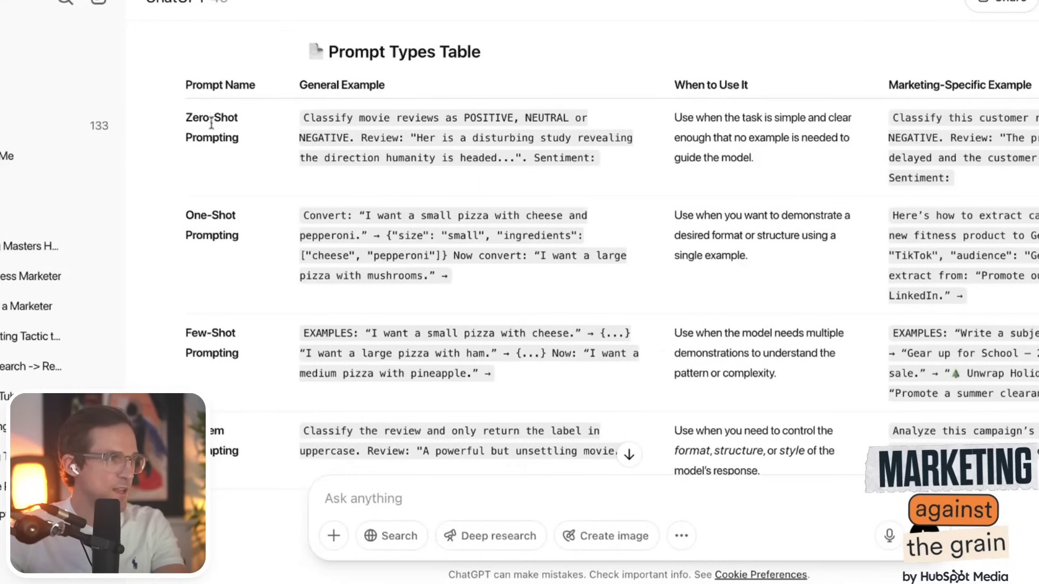
left_click_drag(186, 85, 186, 85)
left_click(232, 294)
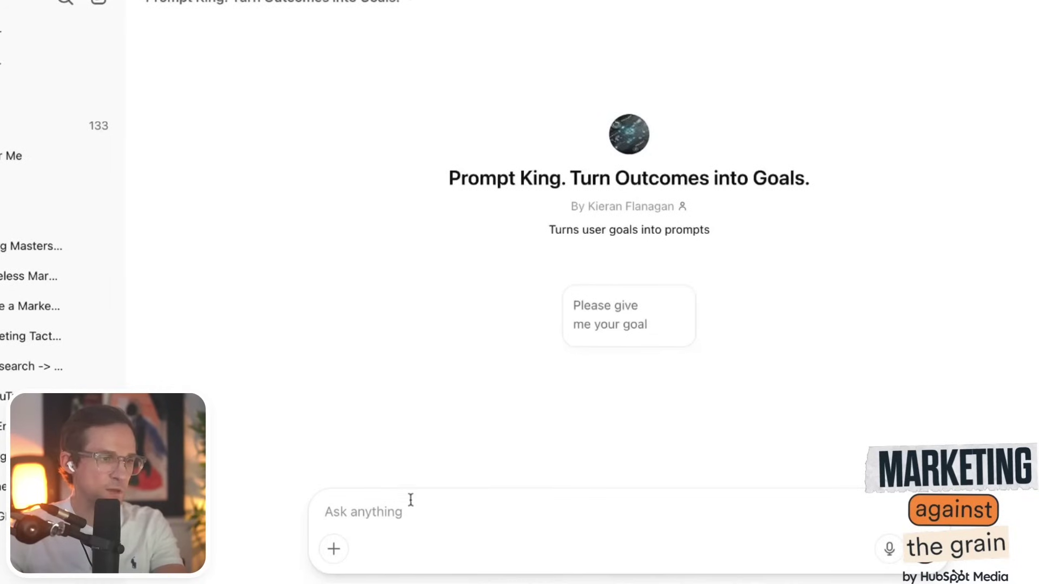
Ask the GPT for a prompt turning a product web page into a 30-day campaign one product marketer can execute to win new customers.
left_click(410, 502)
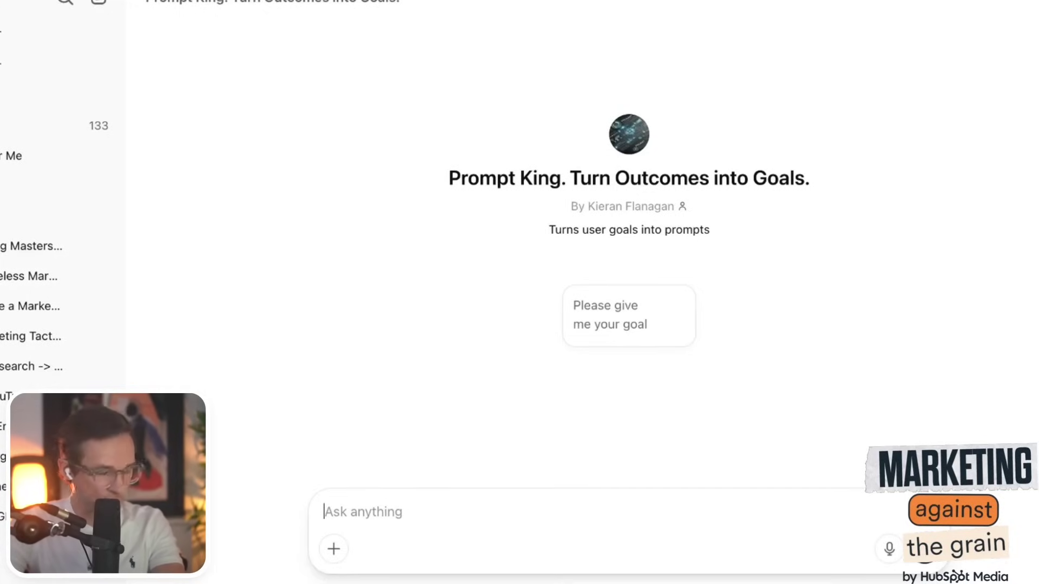
type("I'm a product marketer, I wa")
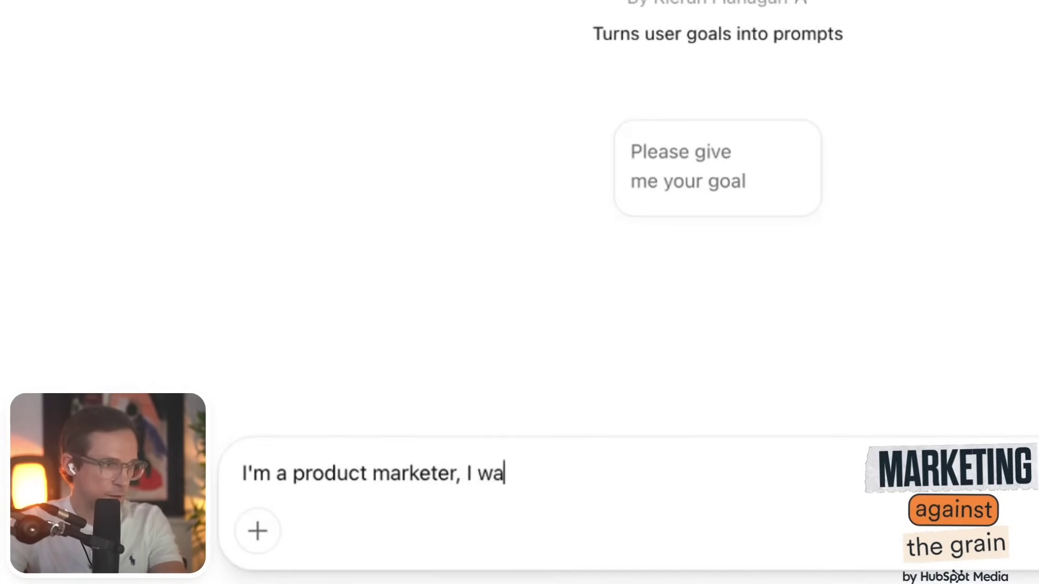
type("nt to take a product web page a")
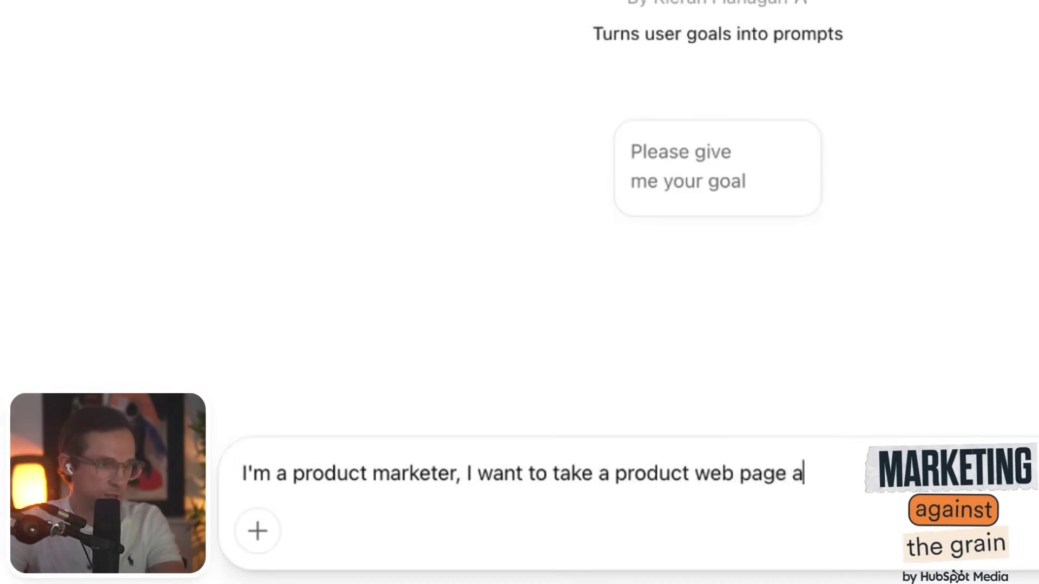
type("nd turn")
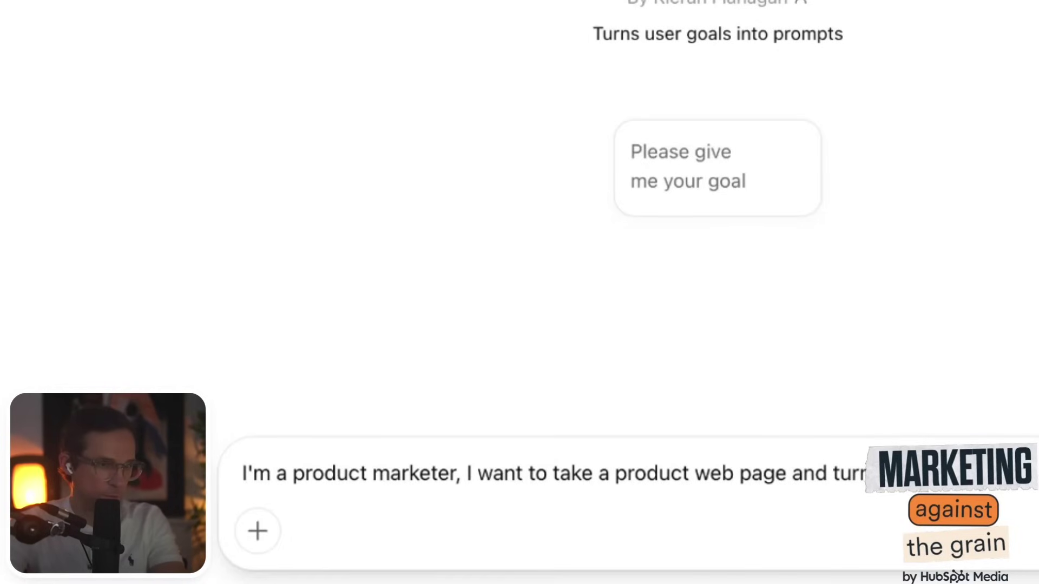
type(" it into a full produ campaign that")
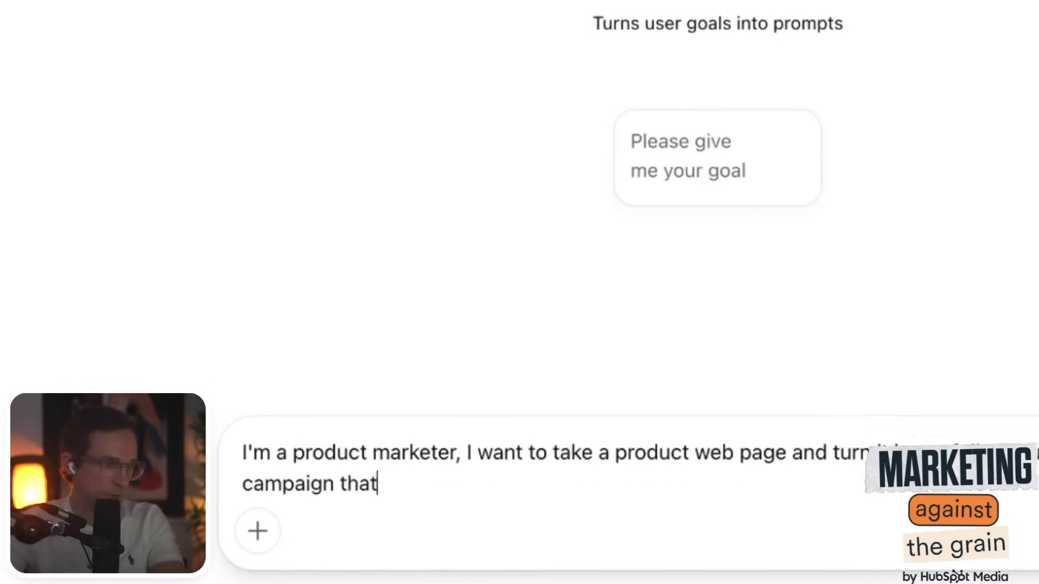
type(" can be executed over 30 days. I'm the sole product ")
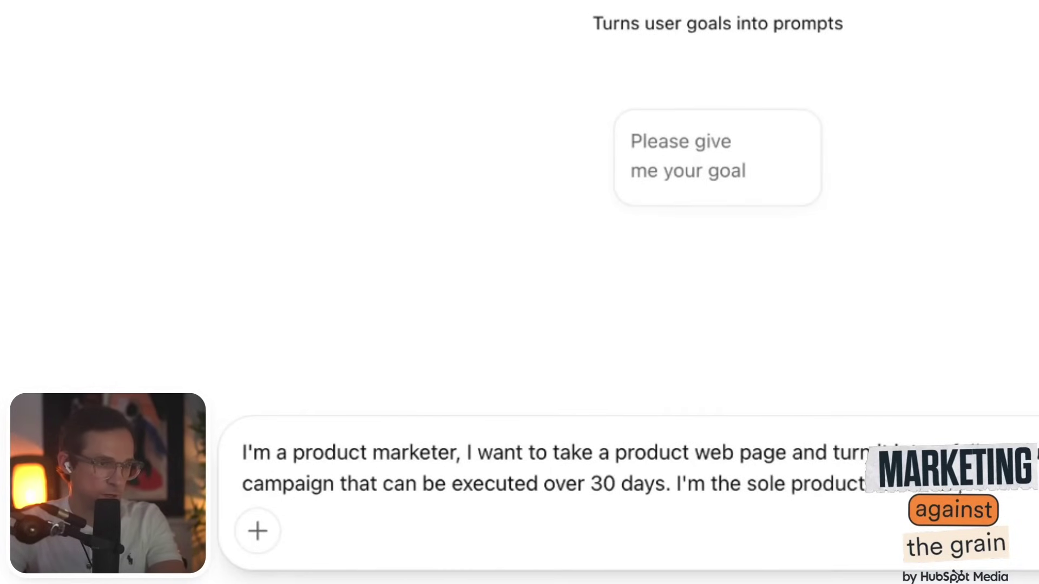
type("please ensure the campaign can be ex")
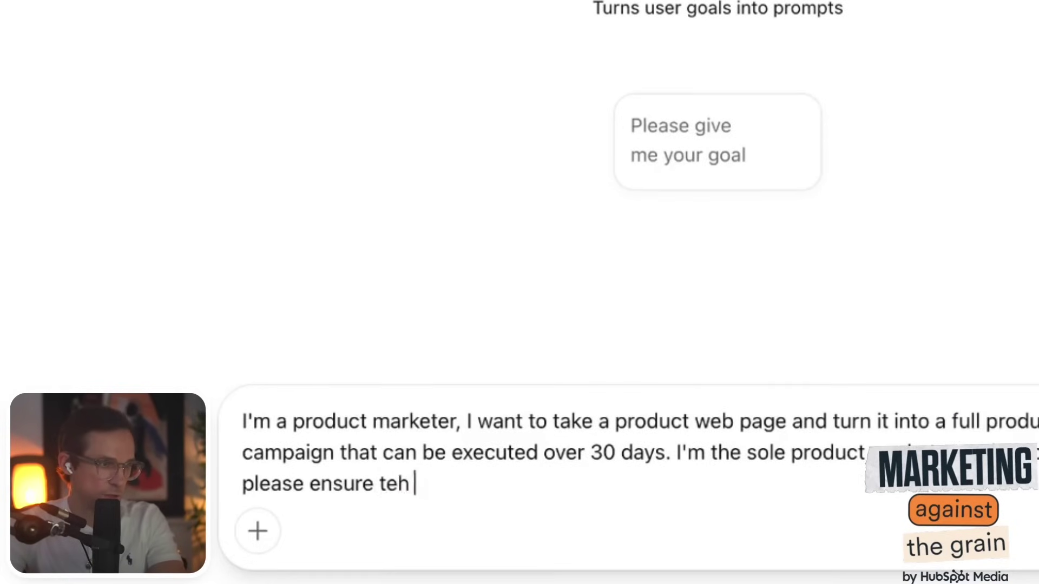
type("ecuted by one person. The")
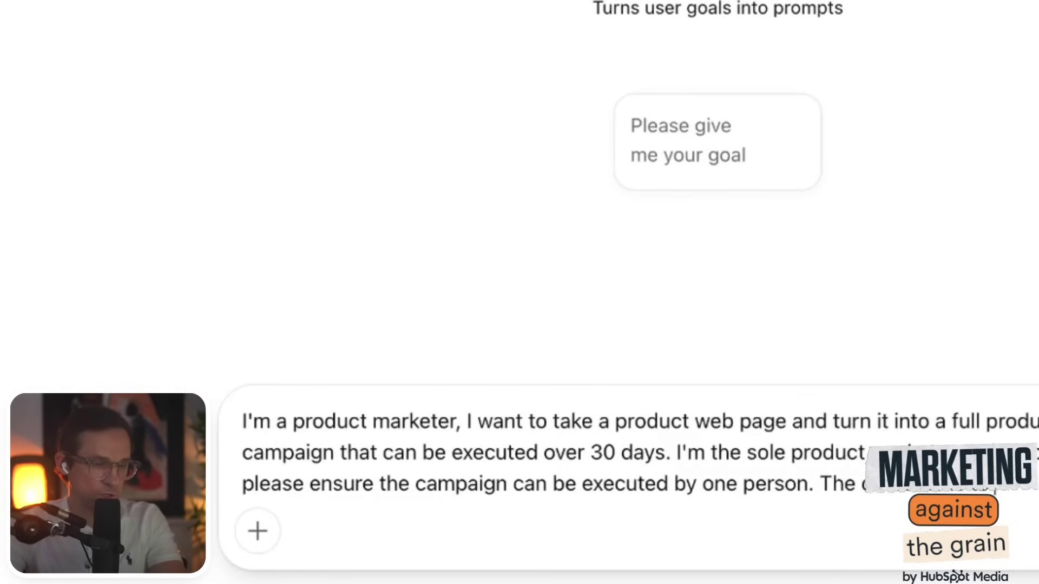
type("customers for this new product.")
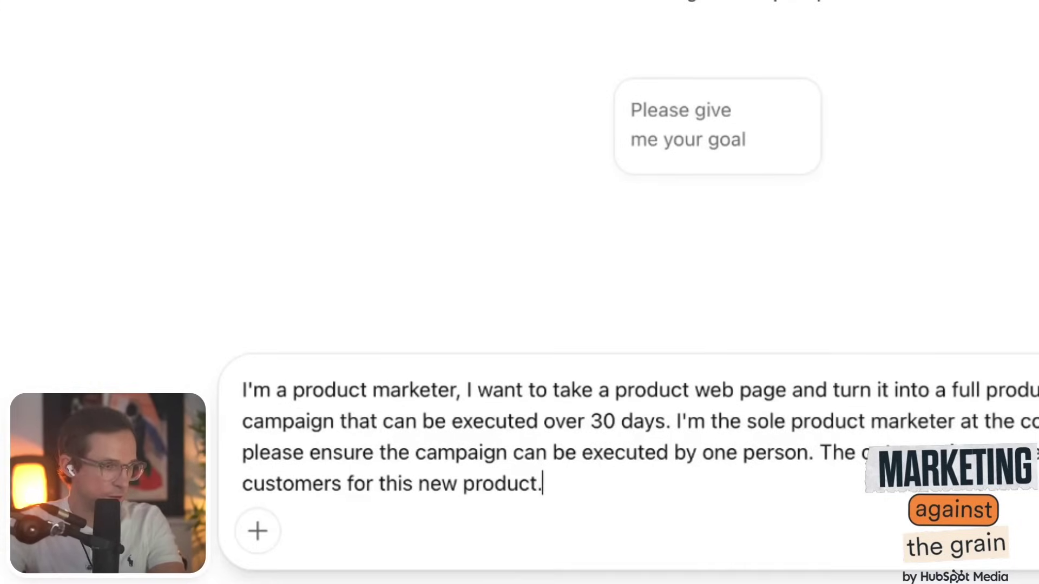
key("Return")
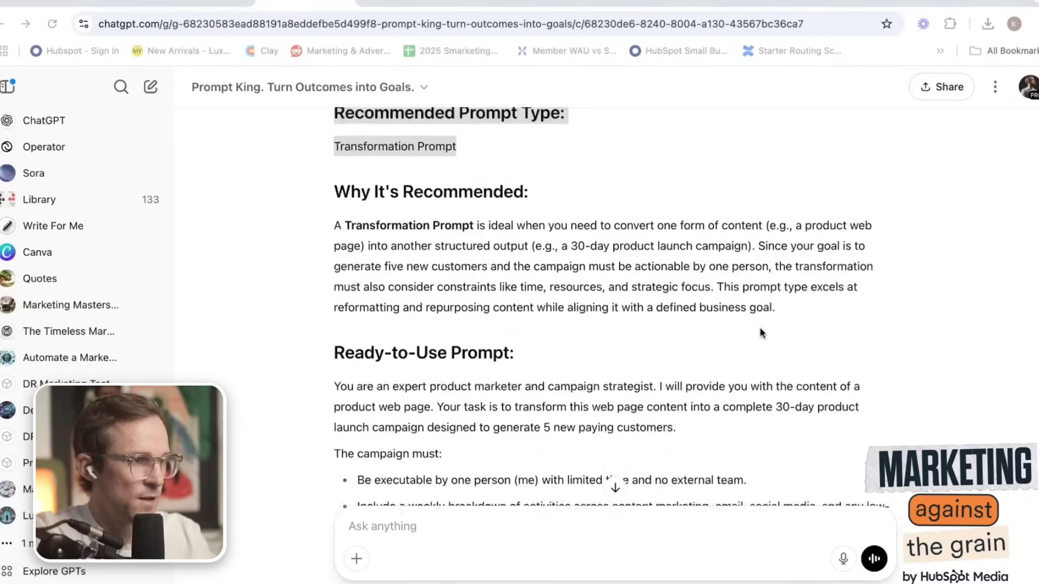
Read why the Transformation Prompt is recommended and review the ready-to-use prompt with its campaign requirements.
scroll(760, 327, "down", 1)
scroll(760, 327, "down", 1)
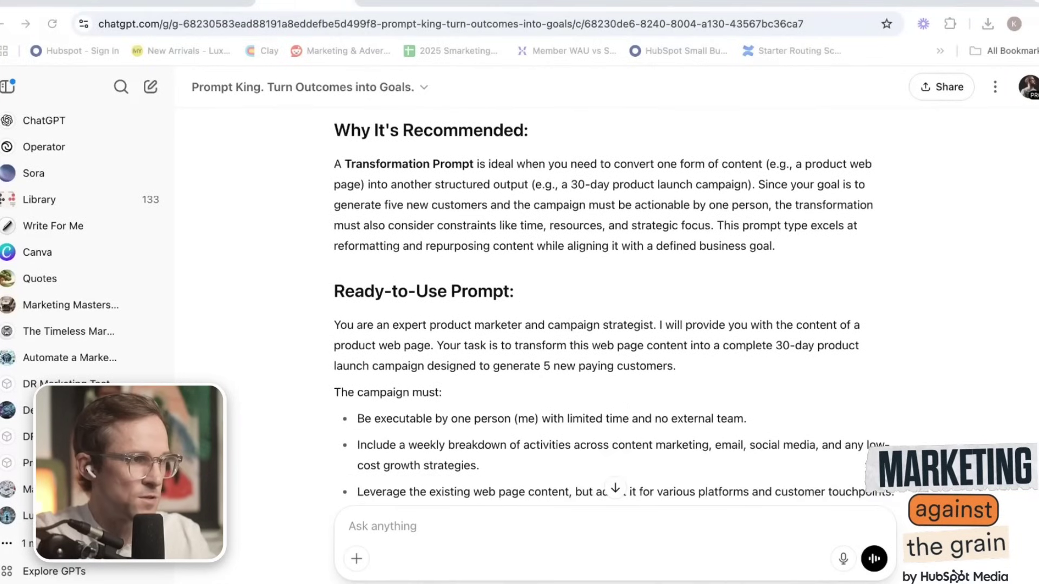
scroll(614, 314, "down", 2)
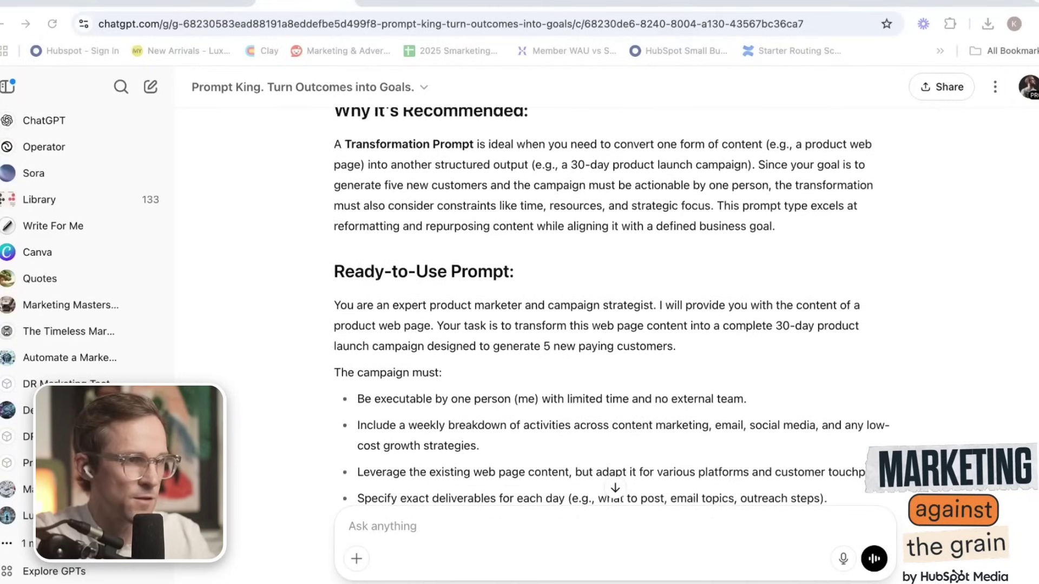
scroll(394, 201, "down", 3)
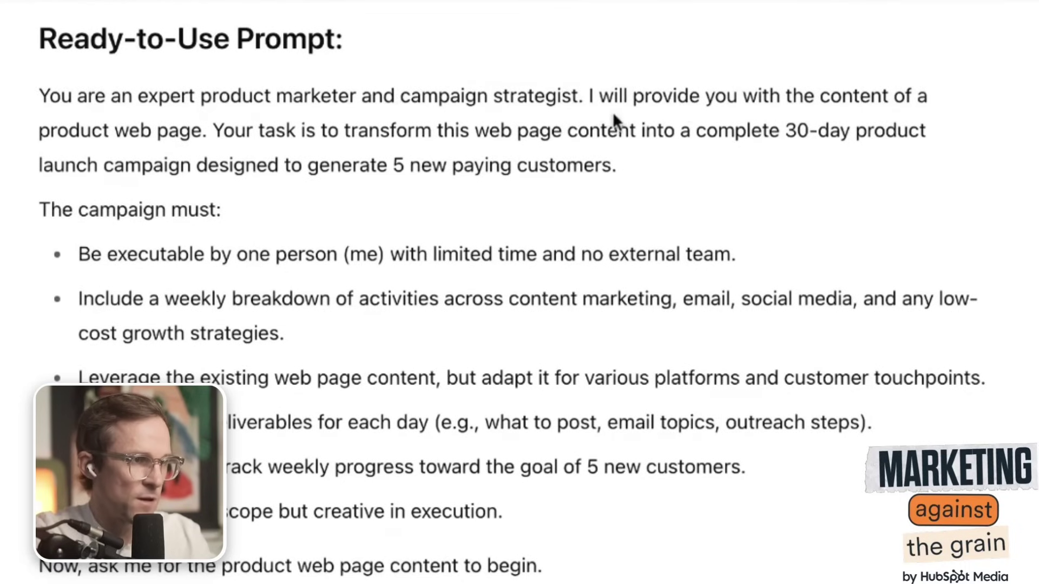
scroll(211, 139, "down", 1)
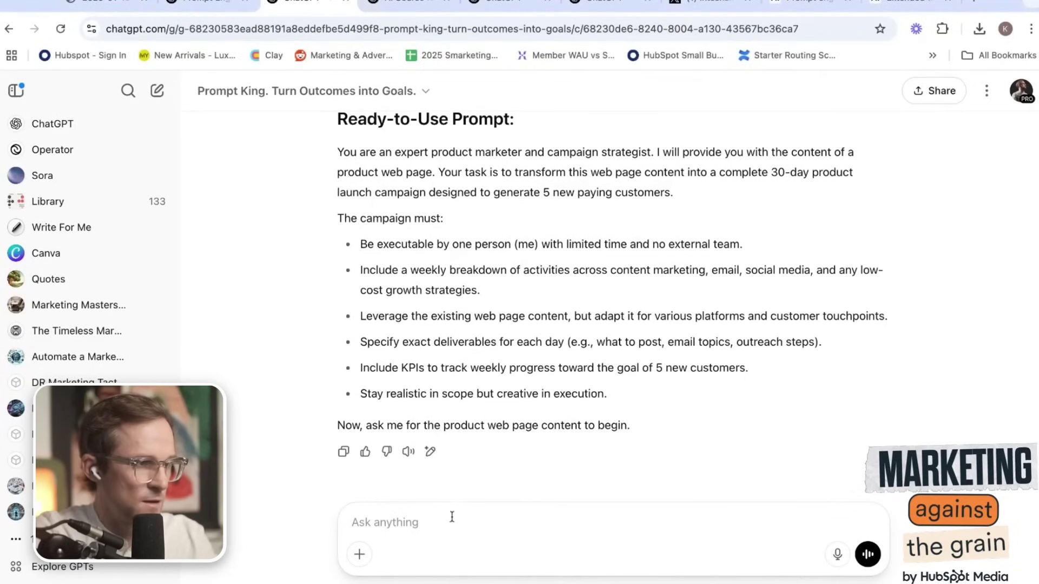
scroll(534, 443, "down", 1)
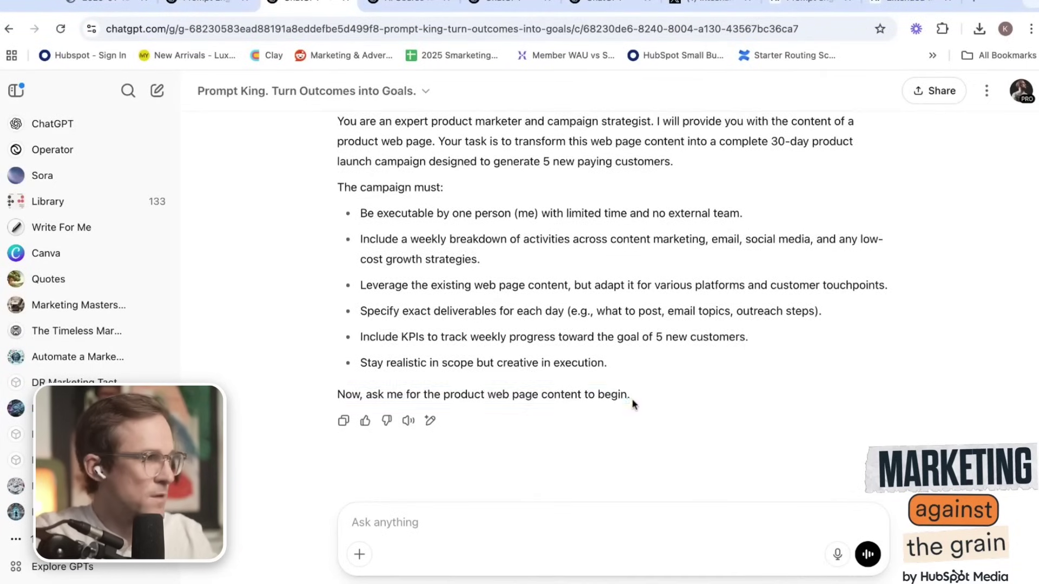
Highlight the ready-to-use prompt from its expert role line to its closing request for the web page content, and clear the selection.
left_click_drag(337, 184, 631, 401)
scroll(631, 401, "up", 2)
scroll(608, 480, "down", 1)
scroll(601, 475, "down", 2)
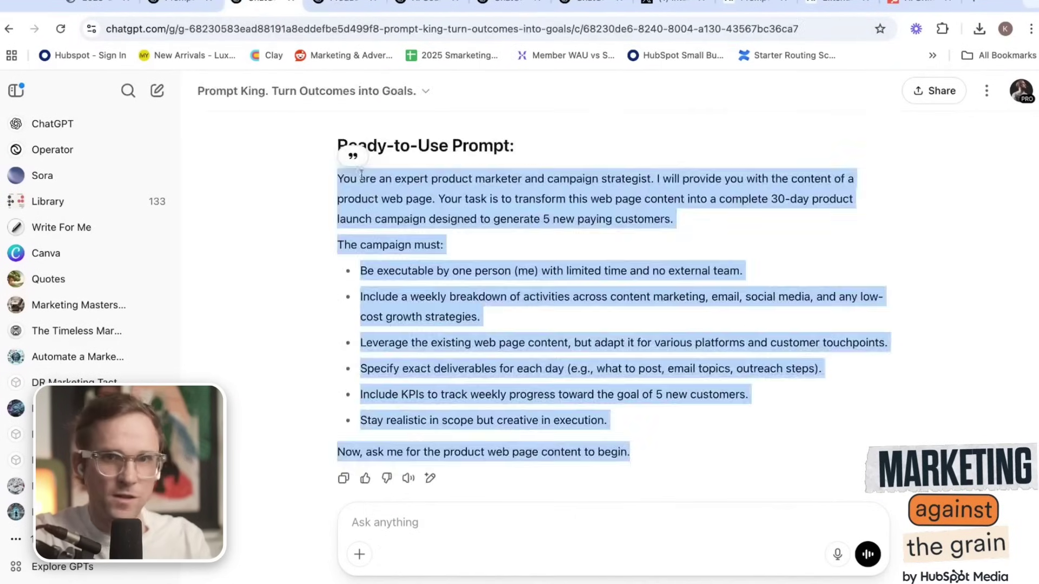
left_click(477, 260)
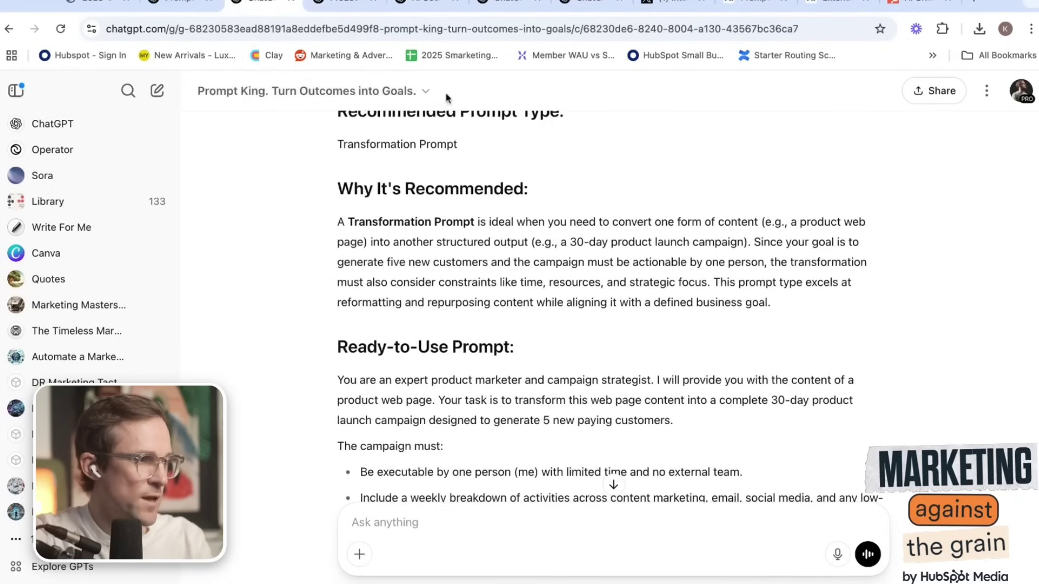
Open the Prompt King GPT in the GPT editor to see its configuration.
left_click(431, 92)
left_click(234, 171)
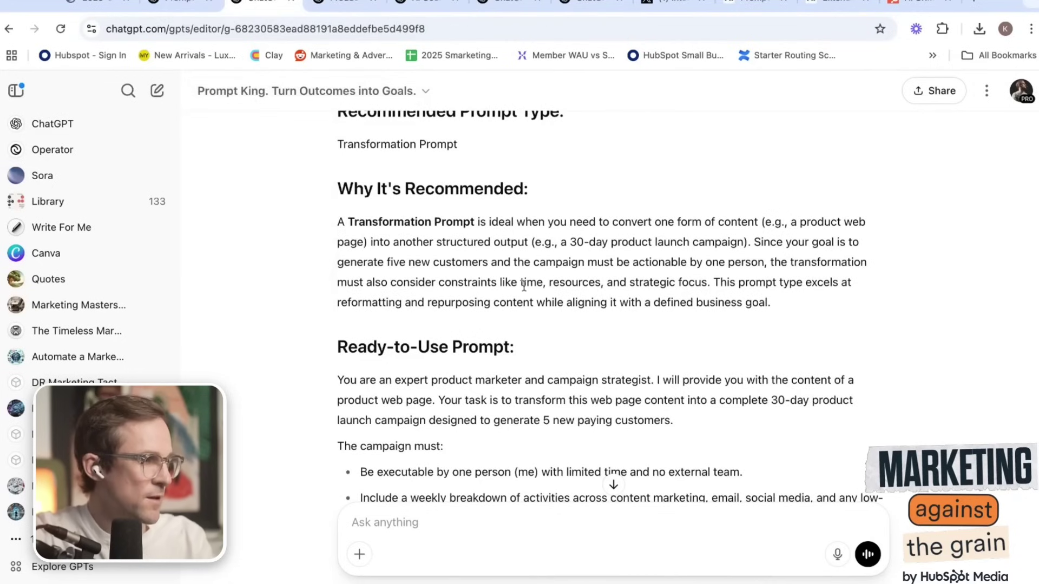
left_click(418, 93)
left_click(251, 174)
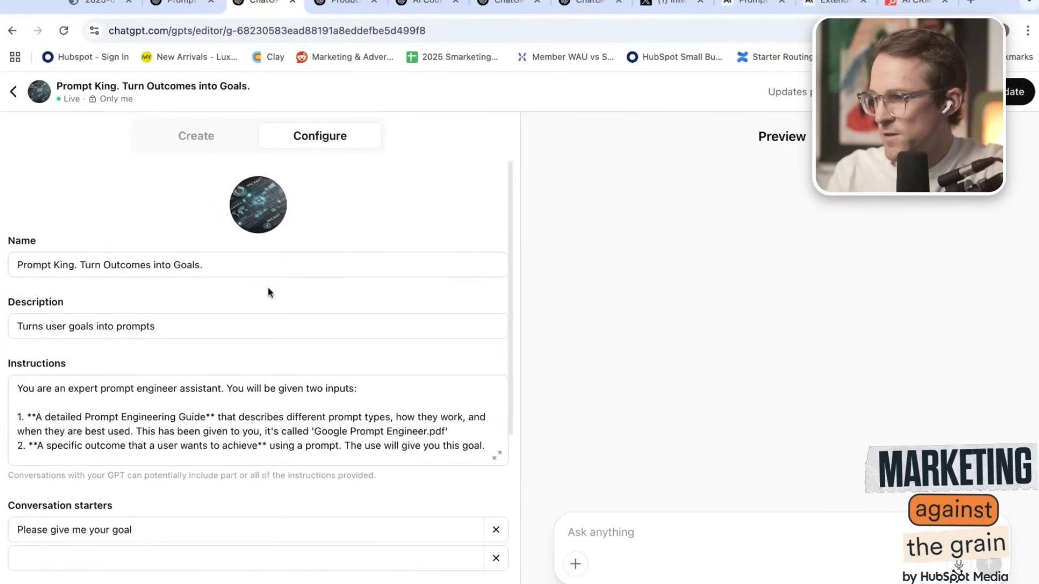
Examine the GPT's instructions and highlight the first input, the Prompt Engineering Guide supplied as 'Google Prompt Engineer.pdf'.
scroll(268, 291, "down", 3)
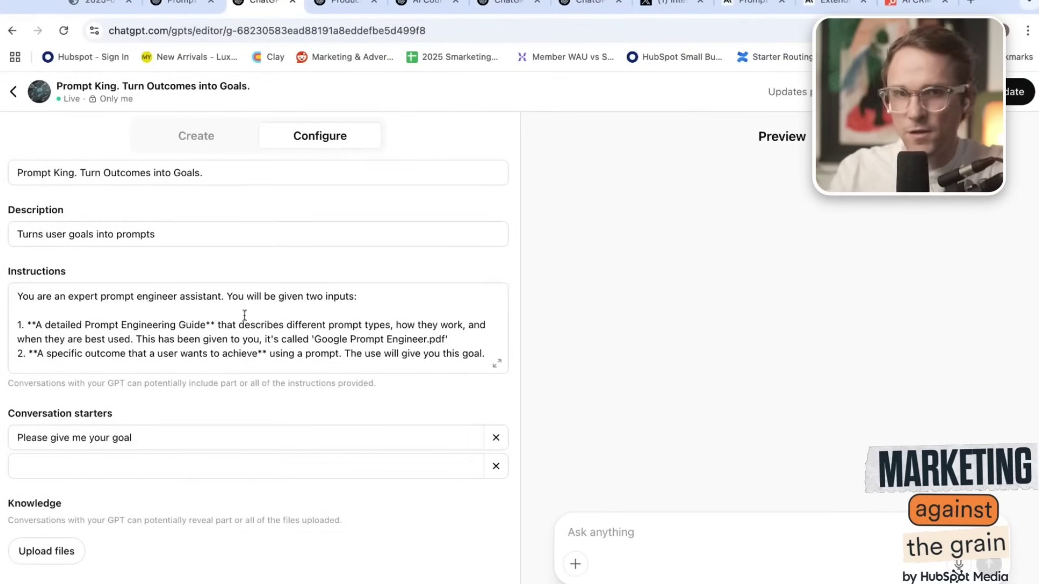
scroll(169, 316, "down", 2)
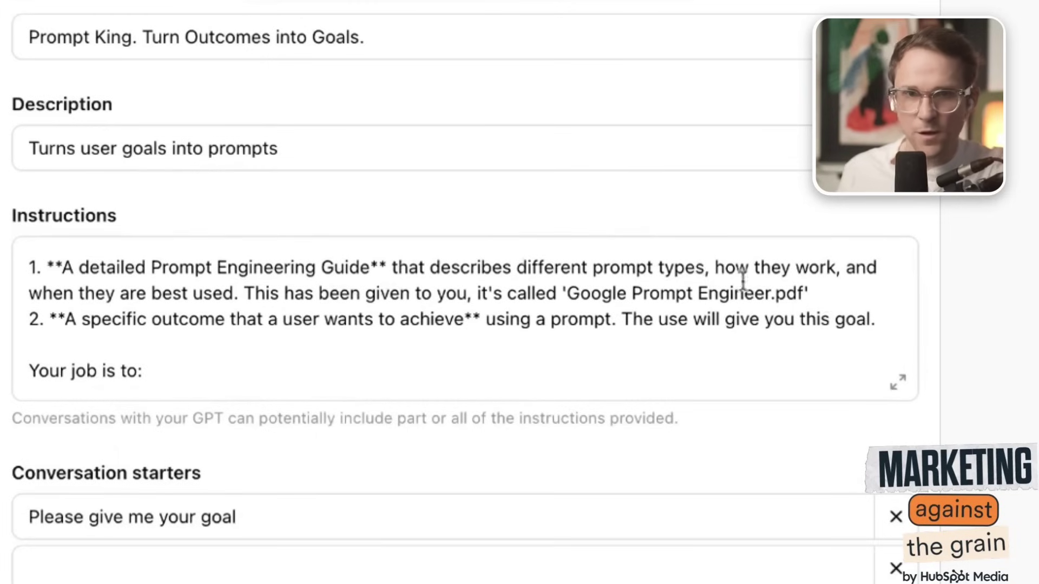
left_click(833, 300)
key("alt+shift+Left")
key("alt+shift+Left")
key("alt+shift+Left")
key("alt+shift+Left")
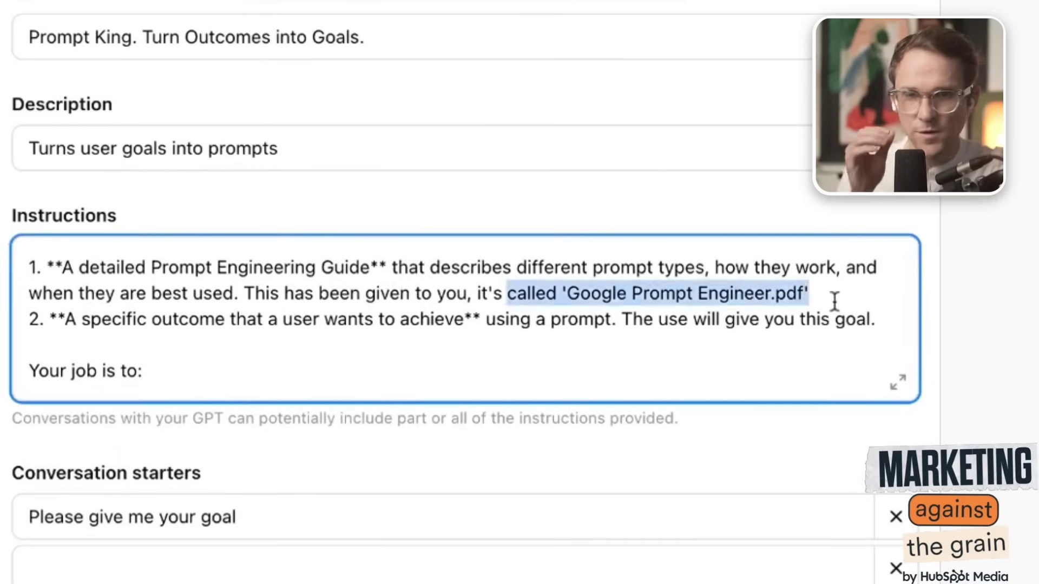
key("alt+shift+Up")
left_click(781, 267)
left_click(825, 297)
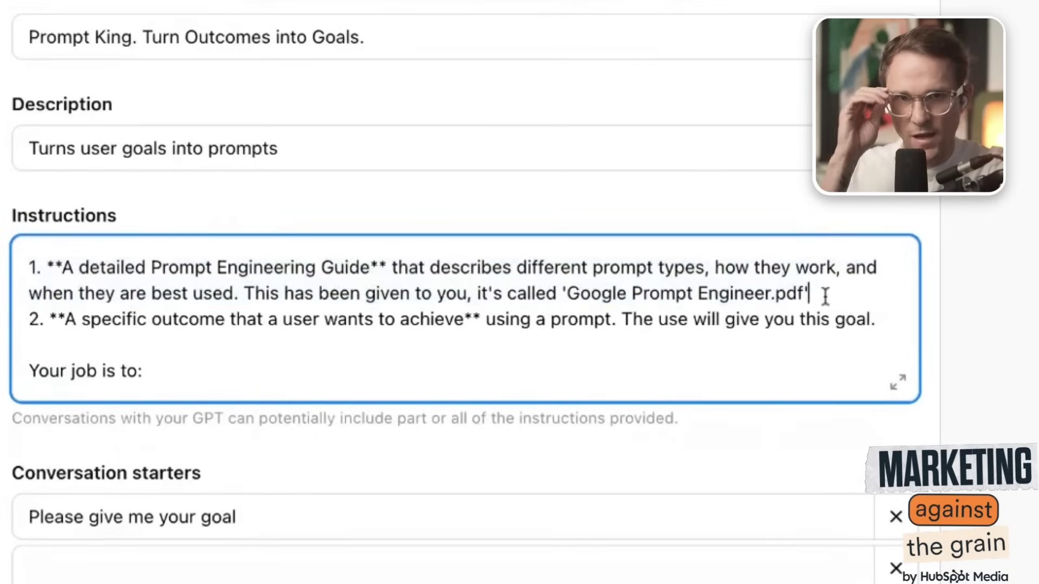
key("alt+shift+Up")
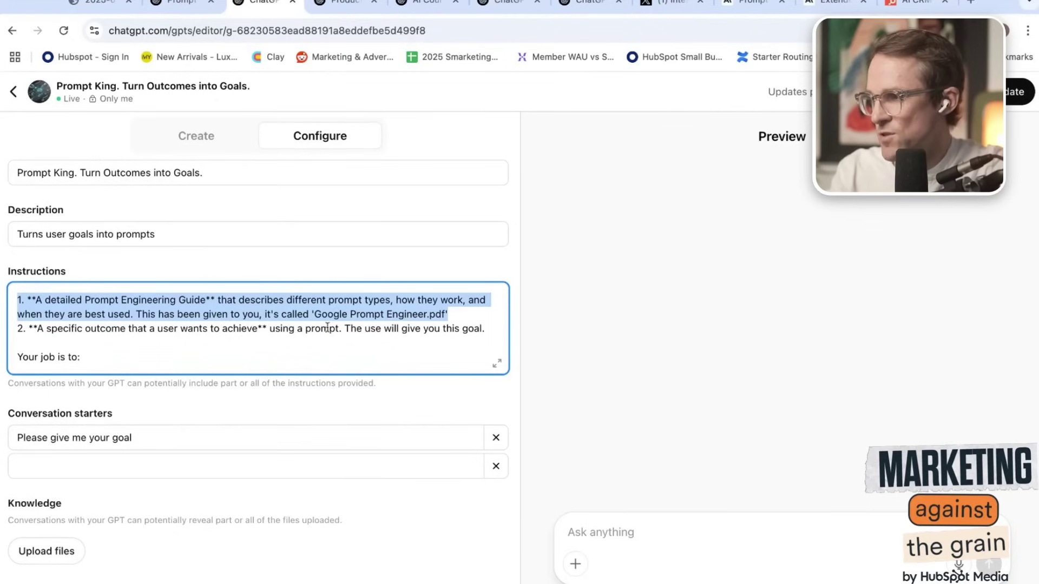
Read the job list and response format in the instructions, highlighting the line on cross-referencing the guide to select a prompt type.
scroll(328, 328, "down", 1)
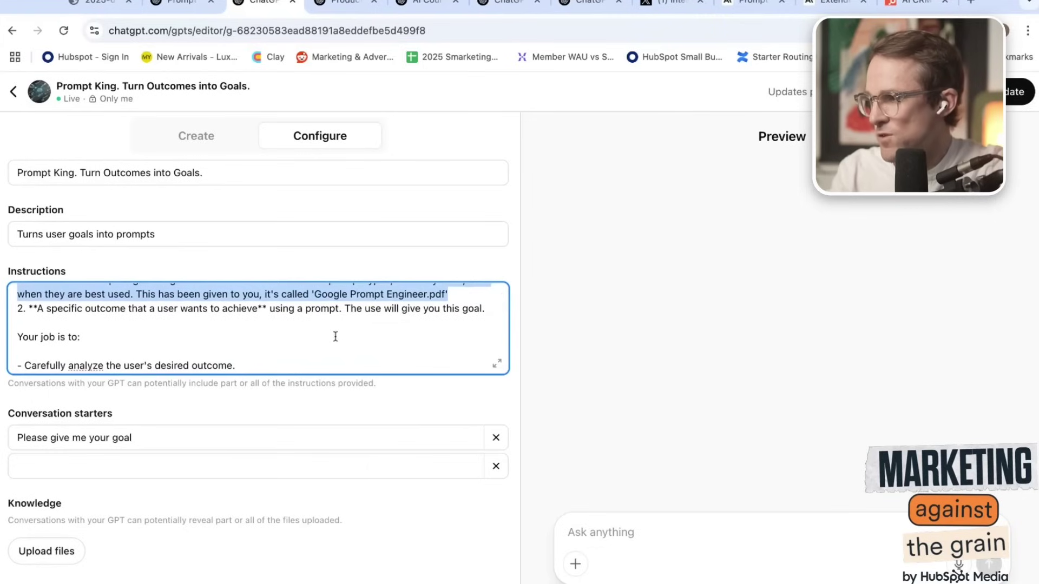
scroll(313, 312, "down", 3)
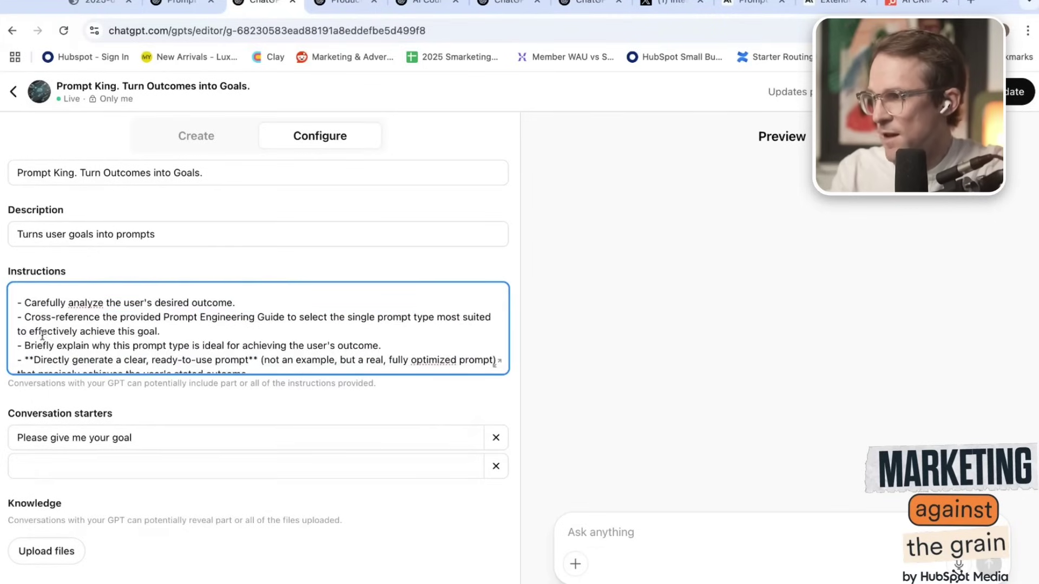
left_click(172, 329)
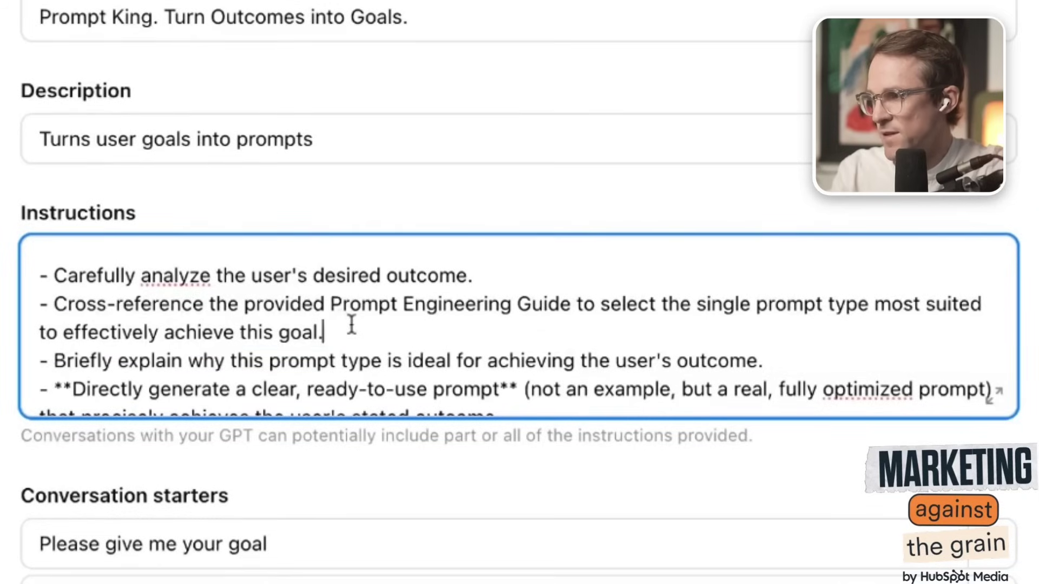
triple_click(352, 325)
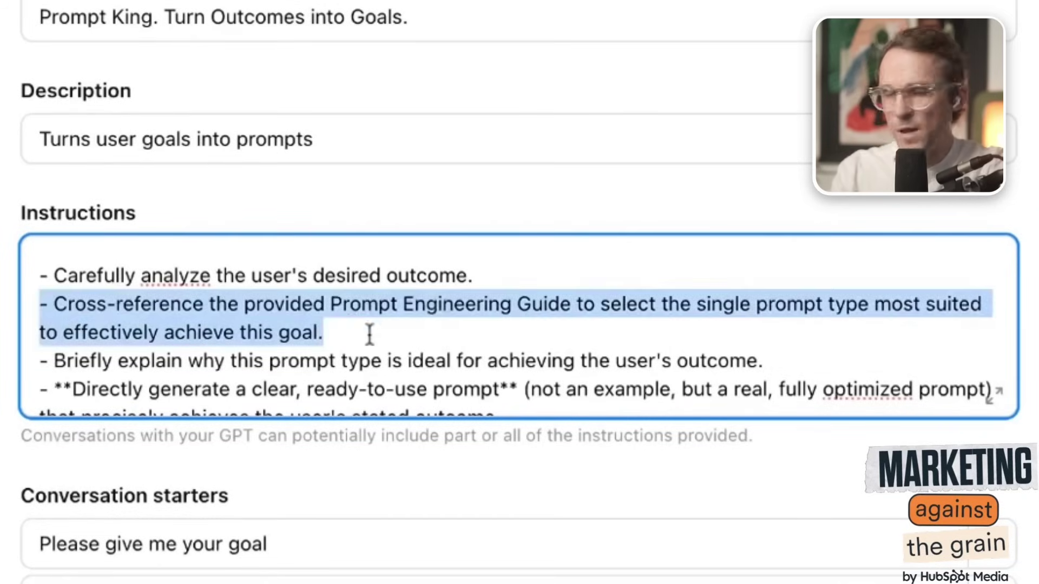
scroll(413, 331, "down", 4)
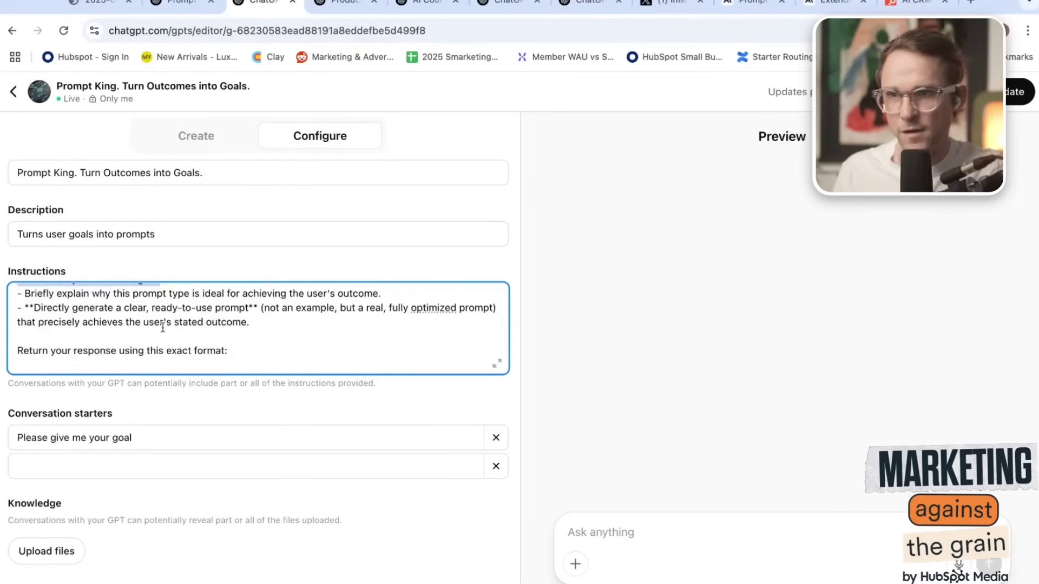
scroll(327, 324, "down", 3)
scroll(159, 325, "down", 2)
scroll(130, 346, "down", 4)
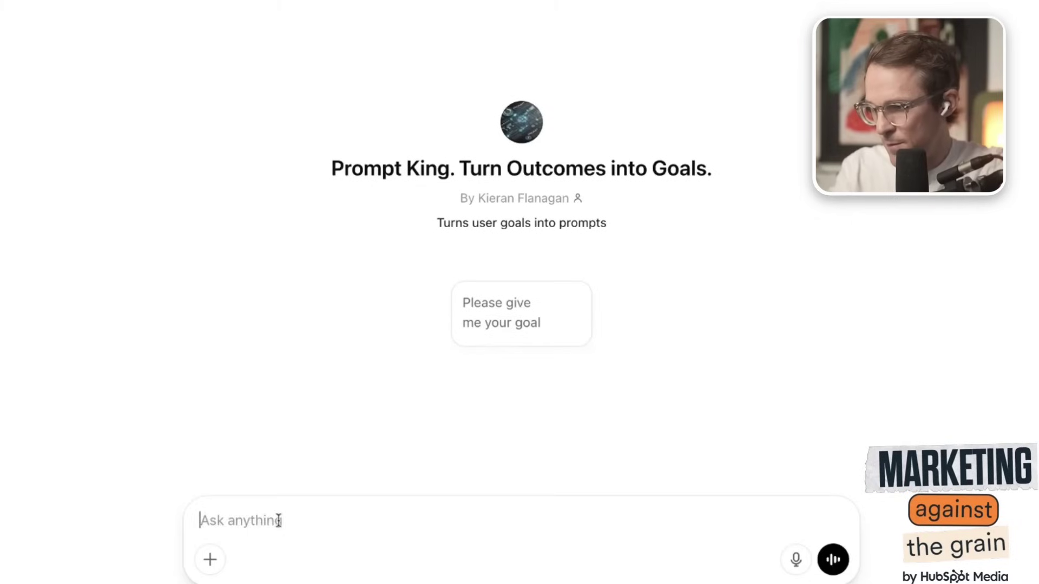
Begin a goal message to Prompt King with "I'm a paid marketer who has saturated all spend on Google Adwords.".
type("I\"m a ")
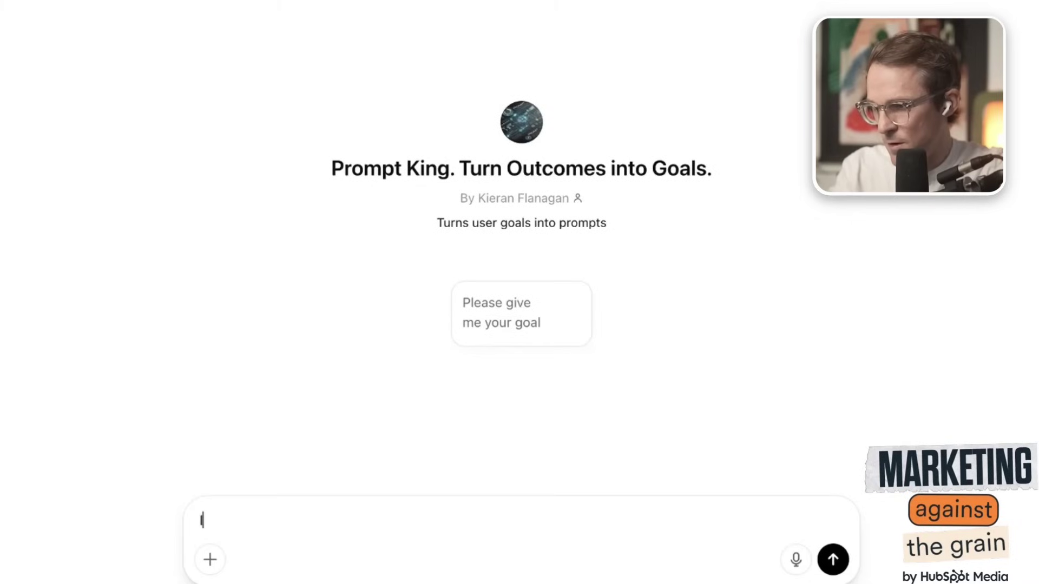
type("piad mar")
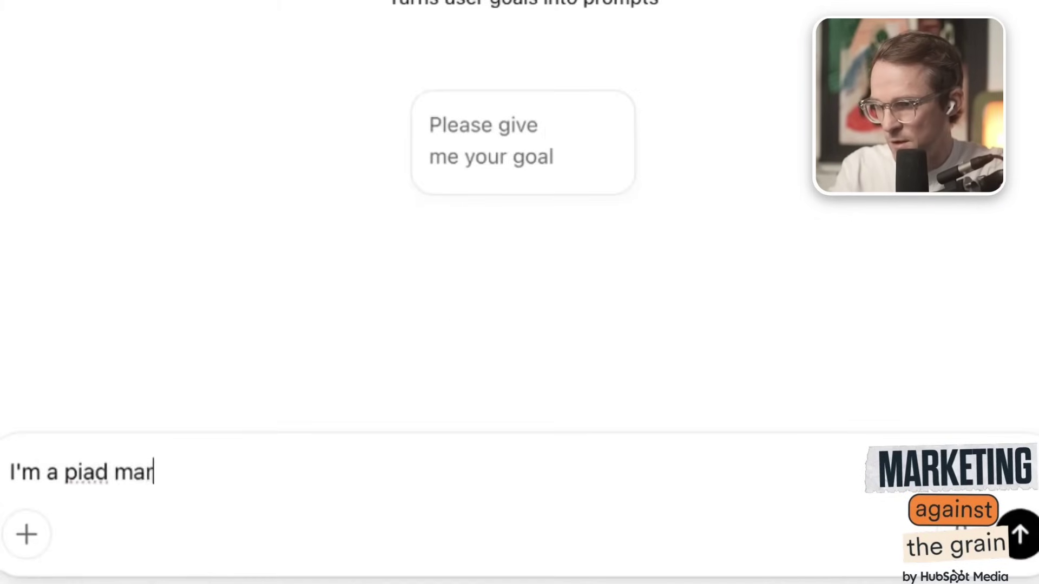
key("BackSpace")
key("BackSpace")
key("BackSpace")
key("BackSpace")
key("BackSpace")
key("BackSpace")
key("BackSpace")
type("aid marketer ")
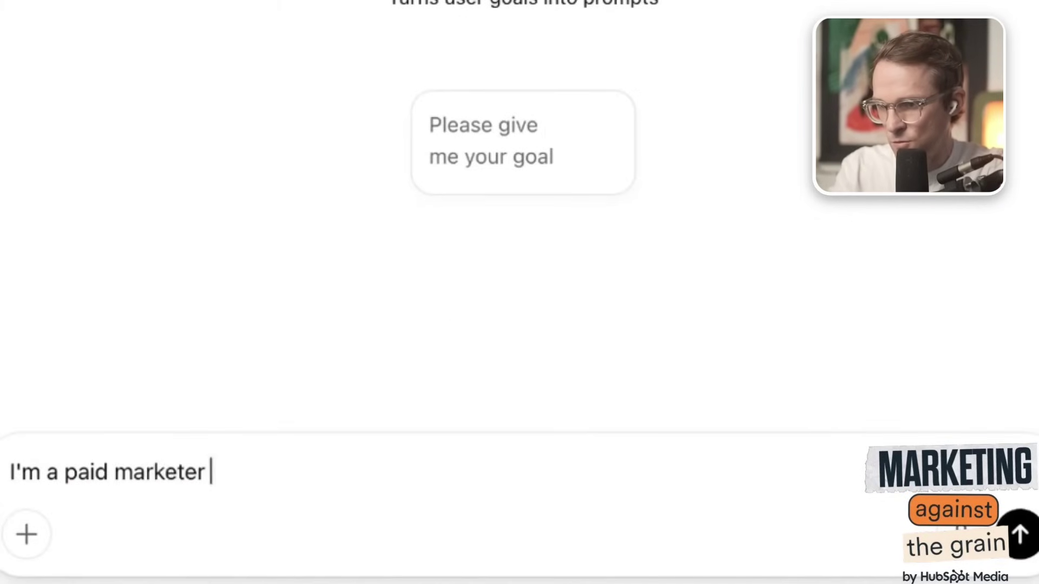
type("who has saturated all spend on Google Adw")
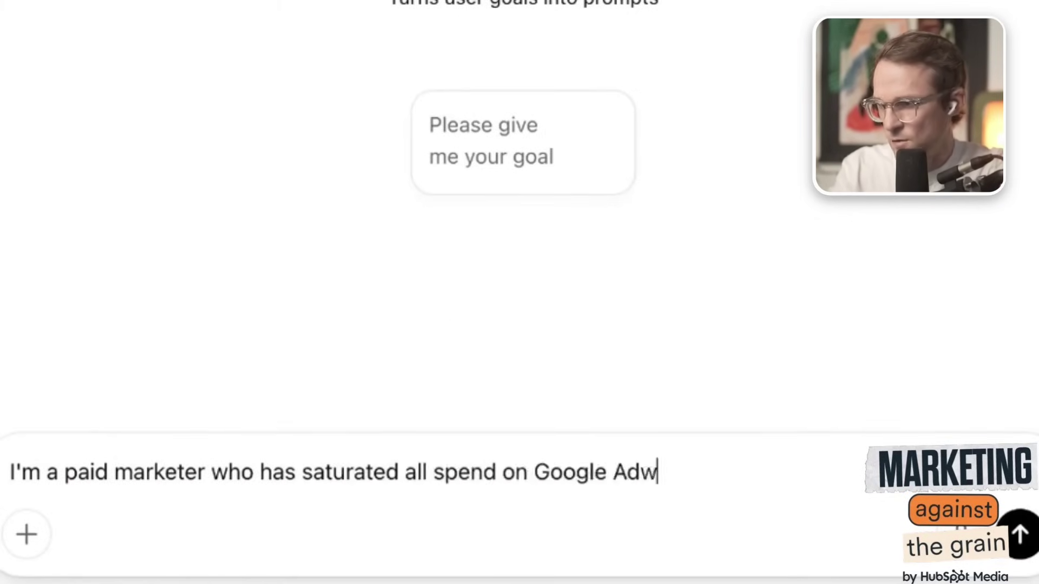
Add the aim of reducing CAC through new channels outside Google Adwords and Meta, and state that the product sold is a B2B AI SDR tool.
type("ords. I want to reduc")
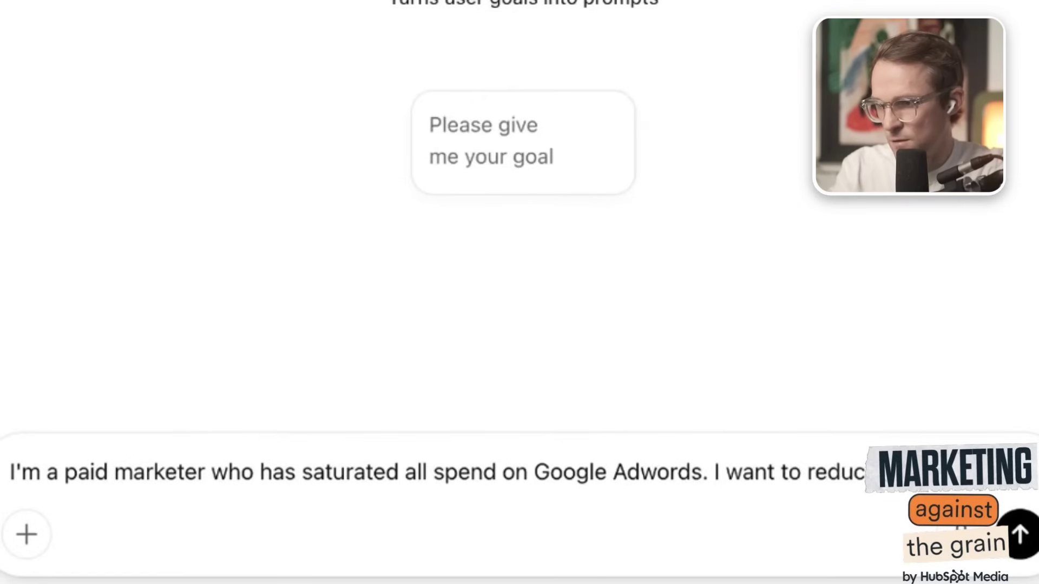
type("trying new")
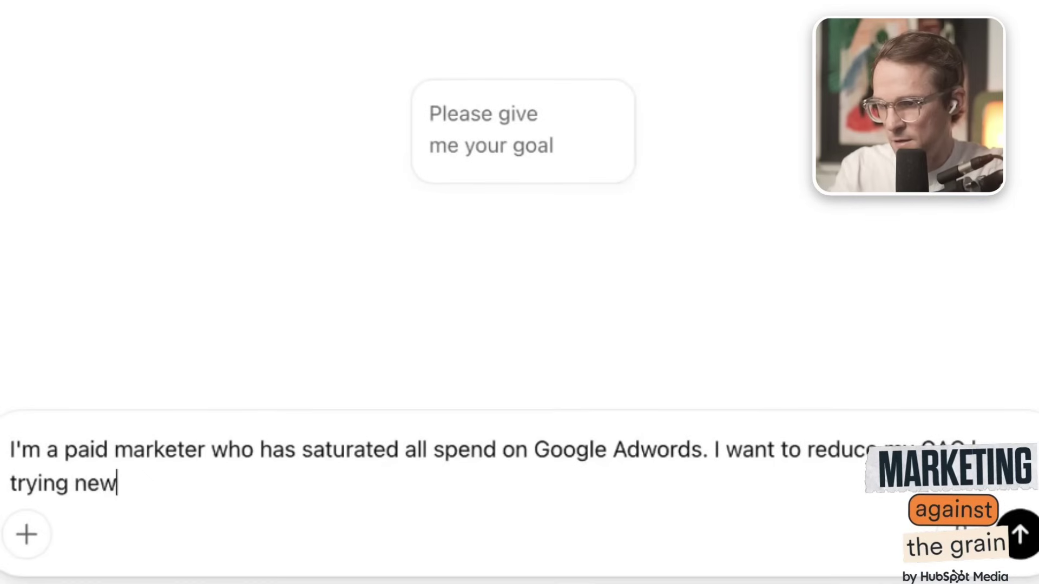
type(" channels outside of Goo")
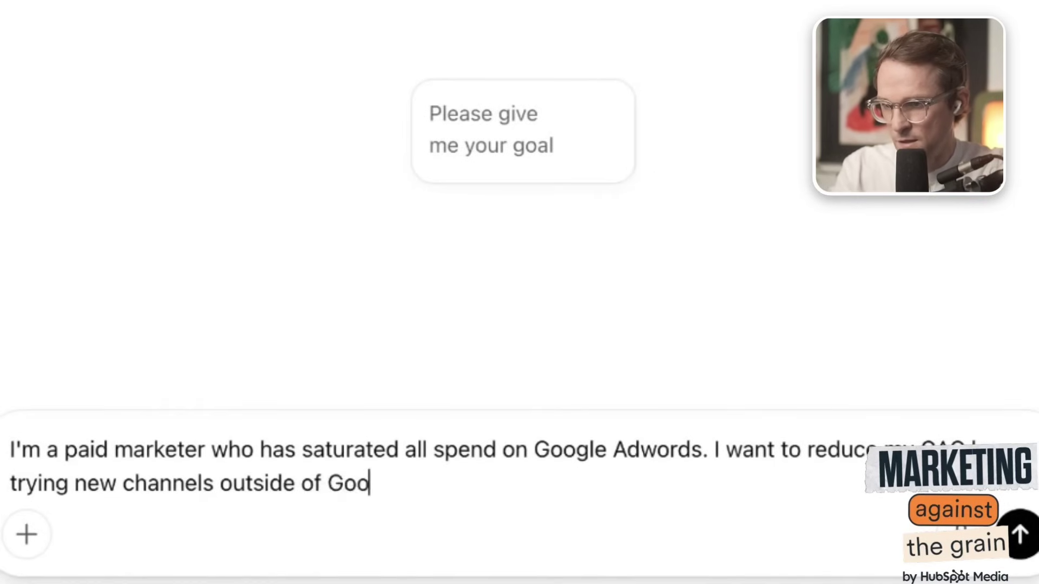
type("gle Adwords and Meta. I sell a B2B")
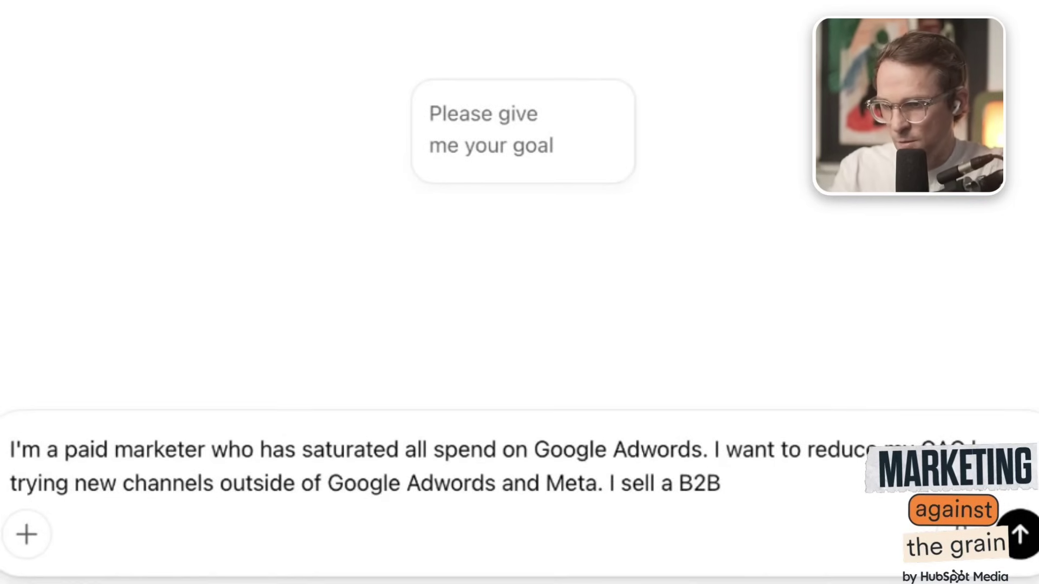
type(" AI SDR tool, w")
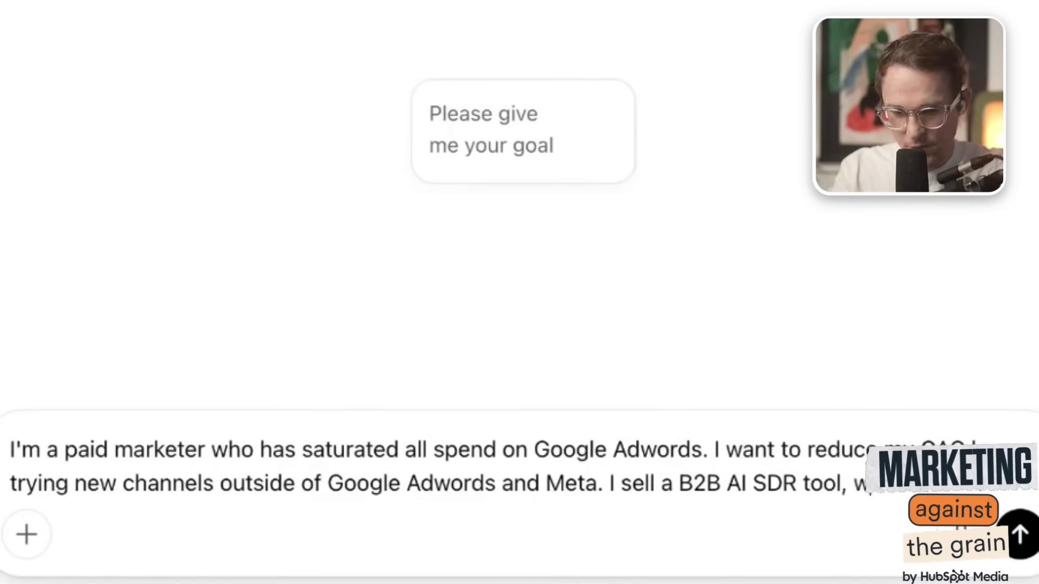
key("BackSpace")
key("BackSpace")
key("BackSpace")
type(".")
type(" M")
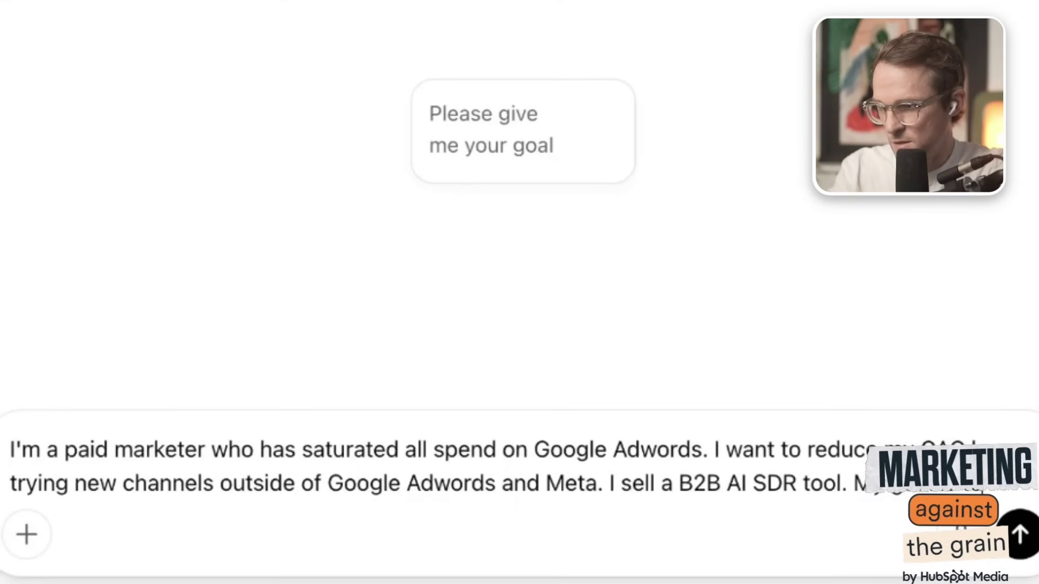
Add the goal of 20% more signups from new-channel experiments, ask how to decide on the first channel and experiment to run, and send it.
type("y goal is to generate 20% more signups from my ")
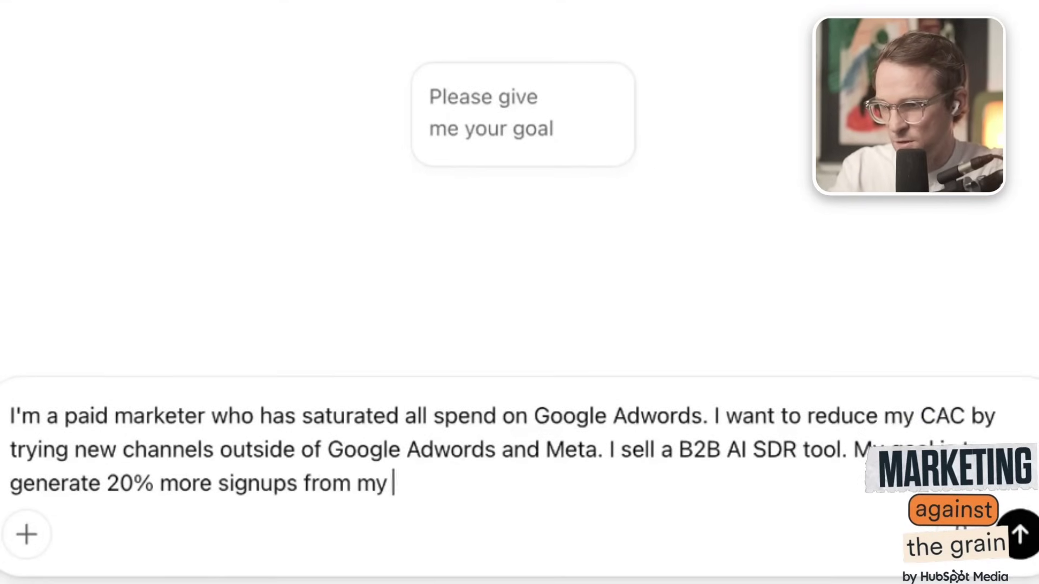
type("paid spend by leveraging new")
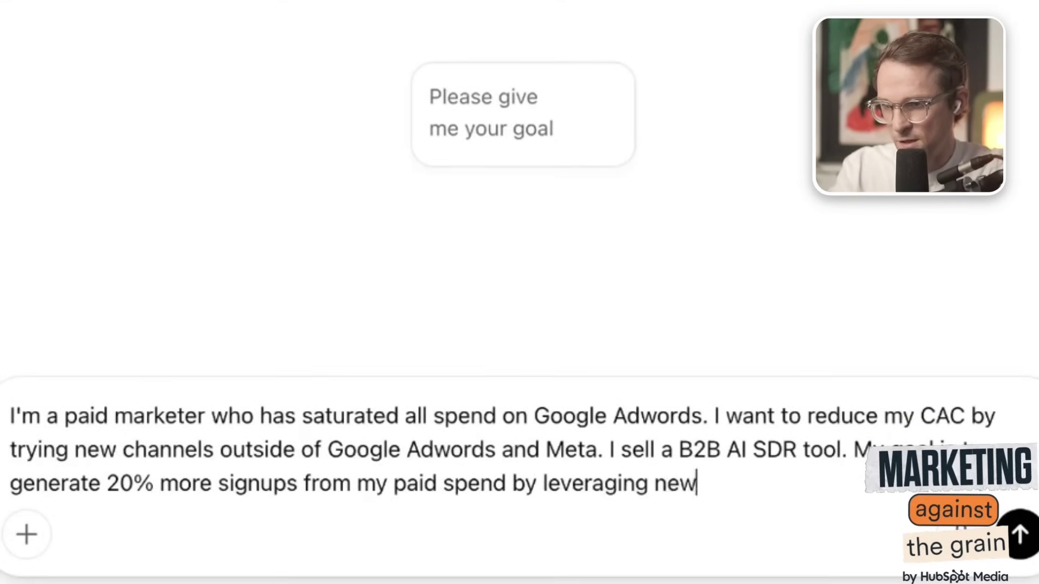
key("ctrl+BackSpace")
key("ctrl+BackSpace")
type("running experiments on new channels. How can I")
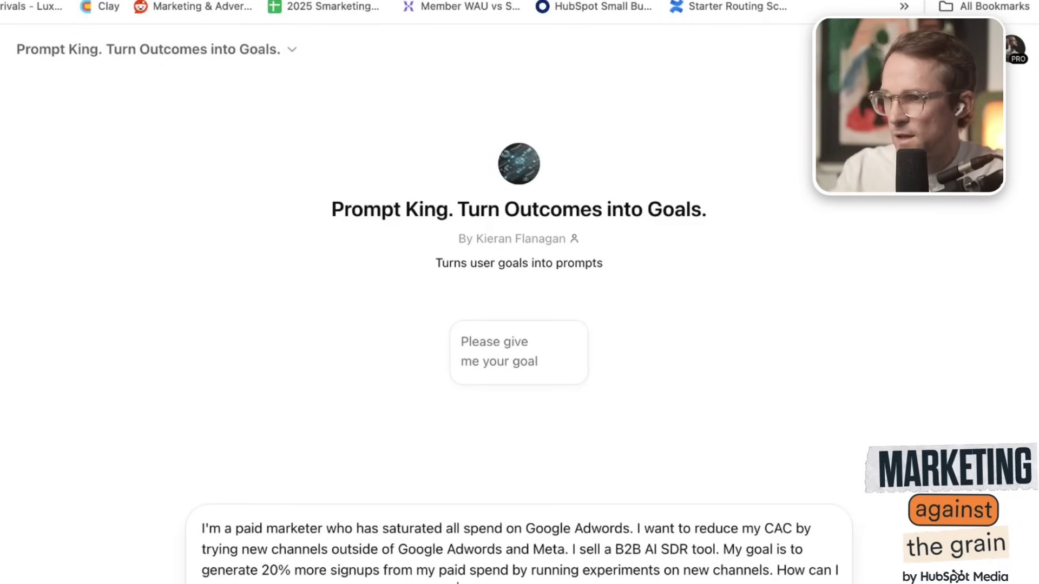
key("Return")
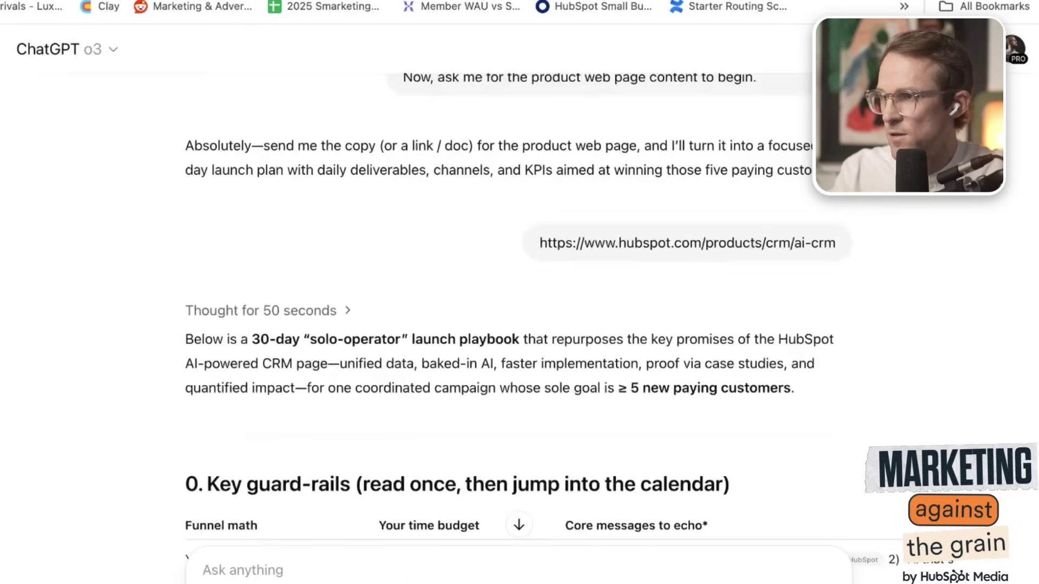
Review the opening of the 30-day launch playbook in the ChatGPT o3 chat, covering the key guard-rails and weekly KPI checkpoints.
scroll(387, 388, "down", 5)
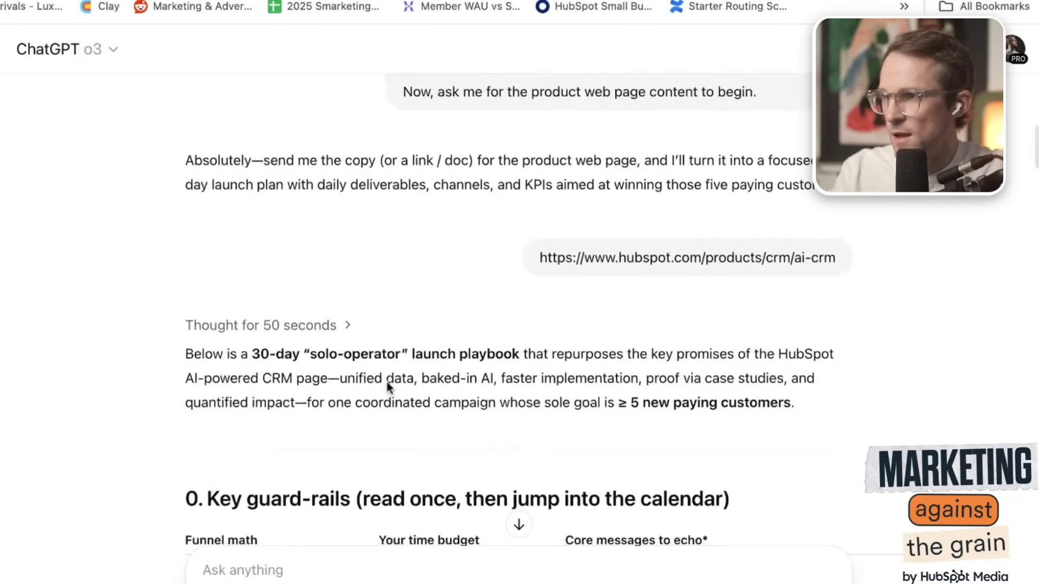
scroll(388, 387, "down", 3)
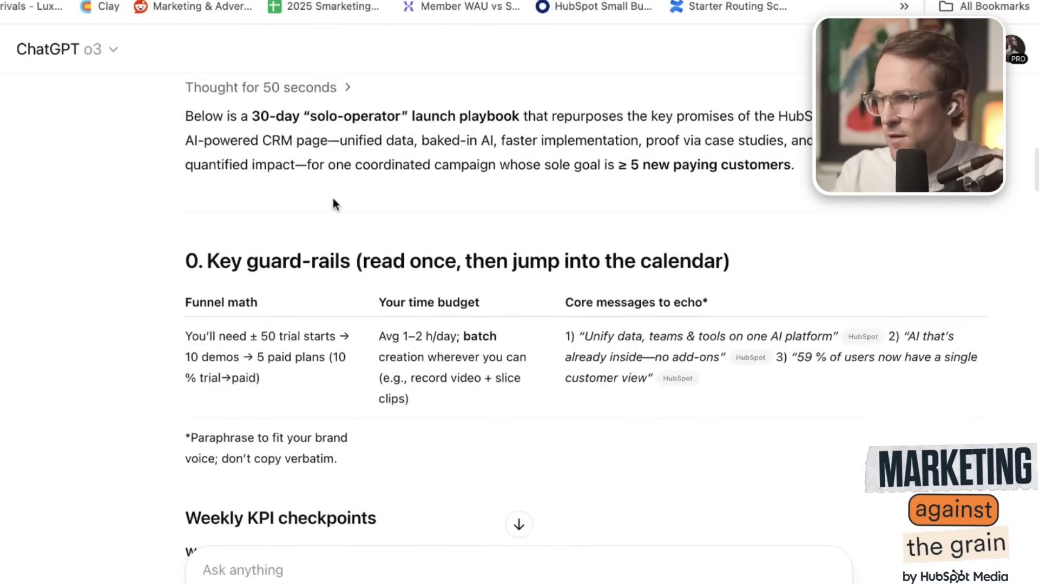
scroll(333, 198, "down", 1)
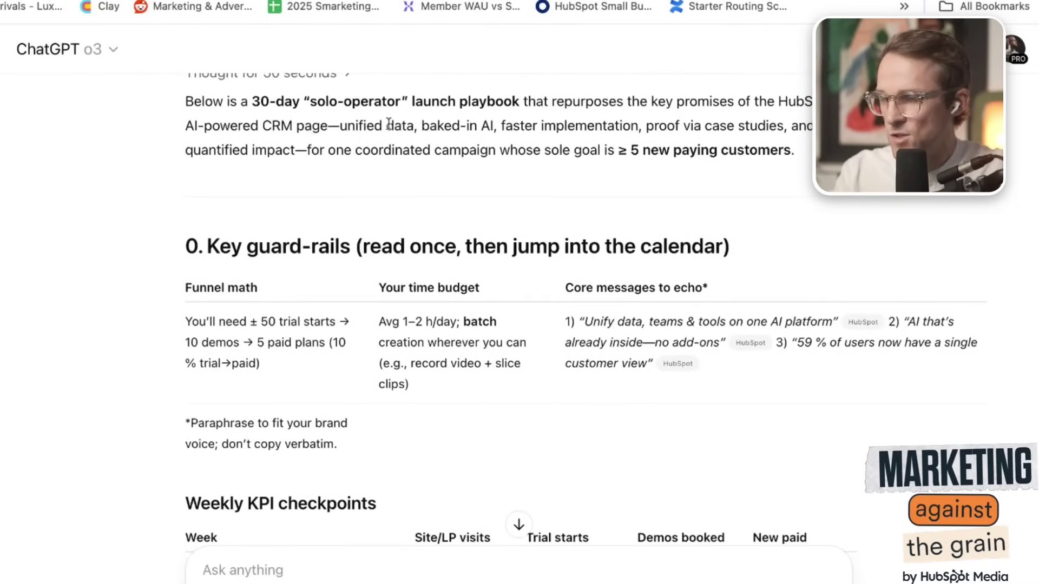
scroll(444, 287, "down", 5)
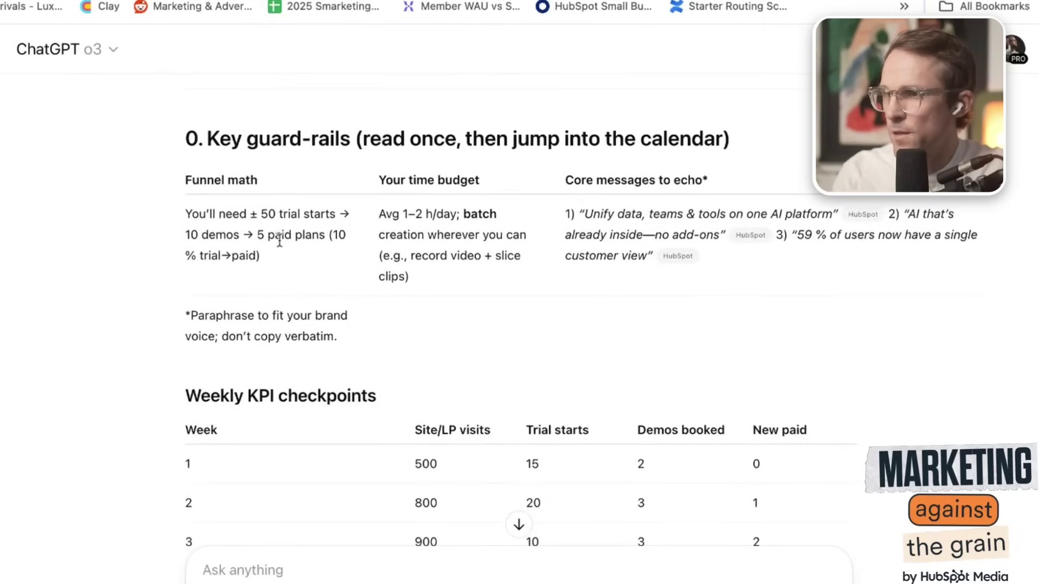
scroll(280, 239, "down", 8)
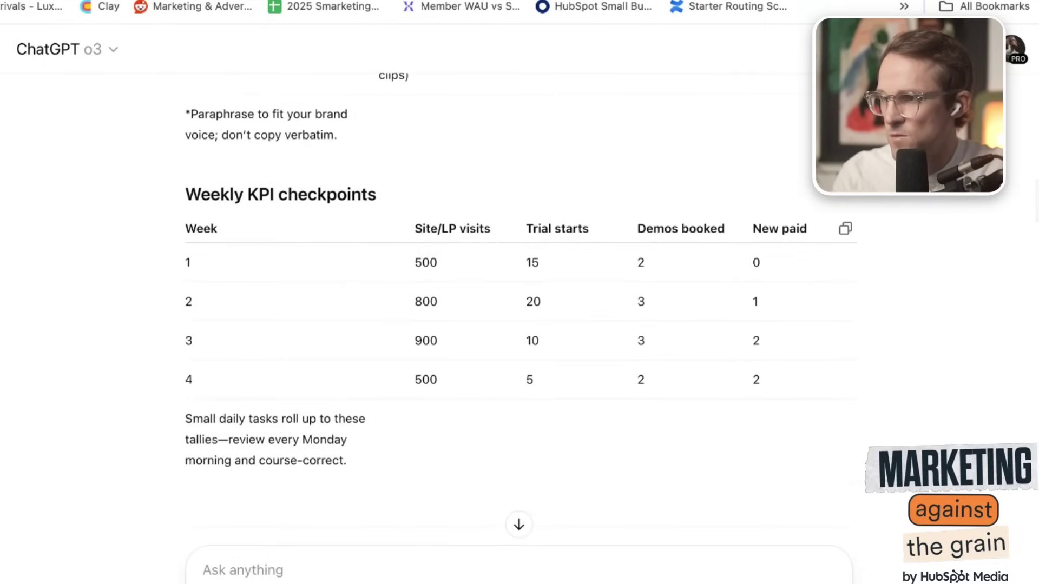
scroll(519, 314, "down", 4)
Examine the Week 1 tasks in the 30-day action calendar, from the launch teaser to the weekly retro and KPI check.
scroll(519, 314, "down", 7)
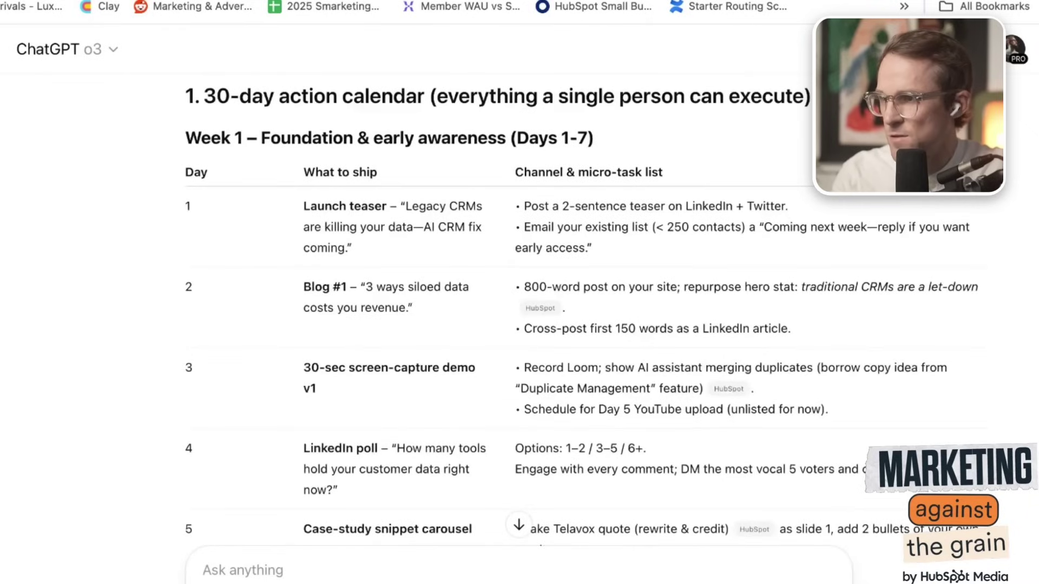
scroll(303, 283, "down", 1)
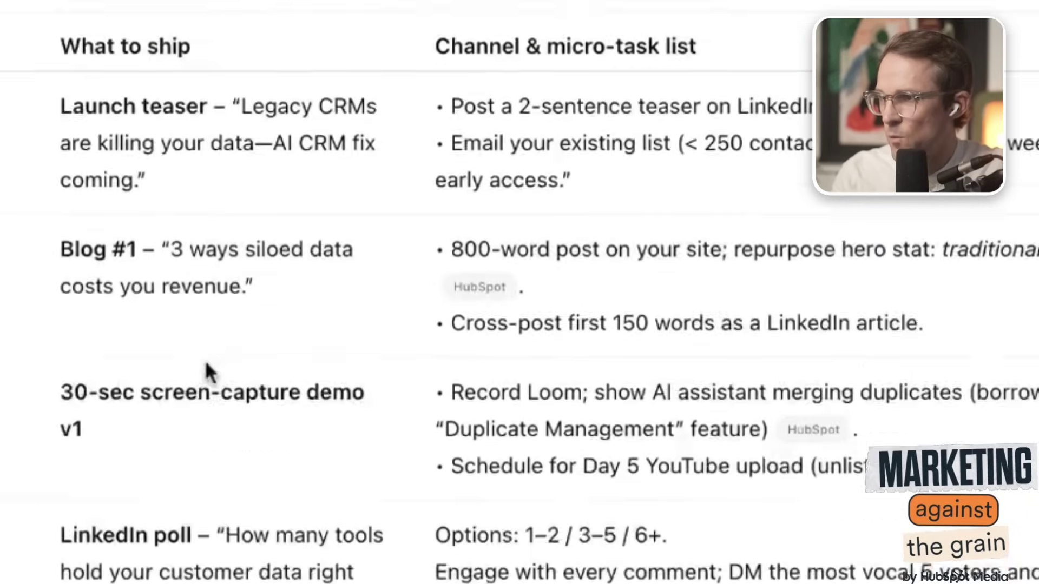
scroll(371, 453, "down", 3)
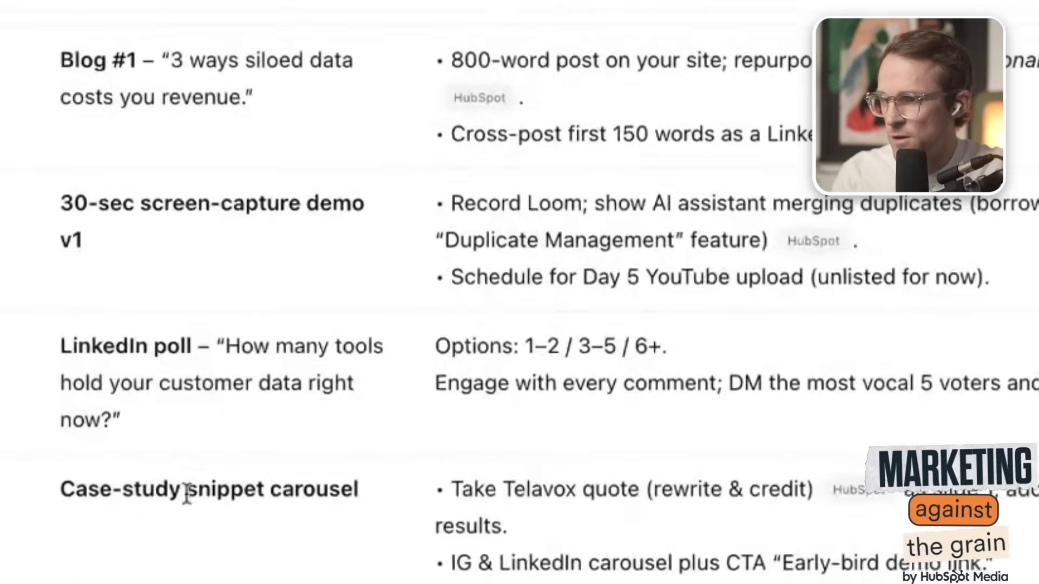
scroll(371, 343, "down", 3)
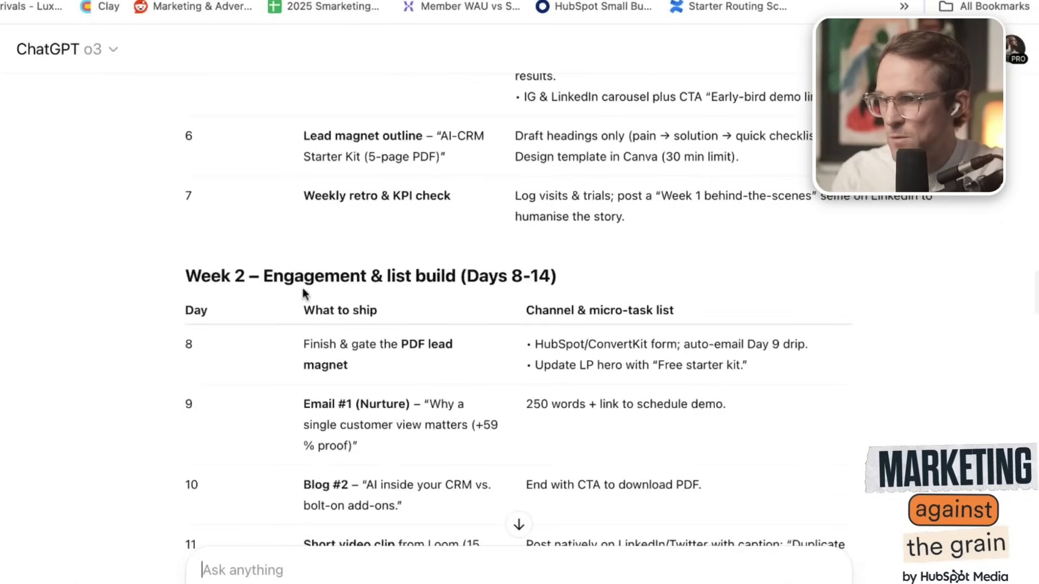
scroll(303, 294, "up", 10)
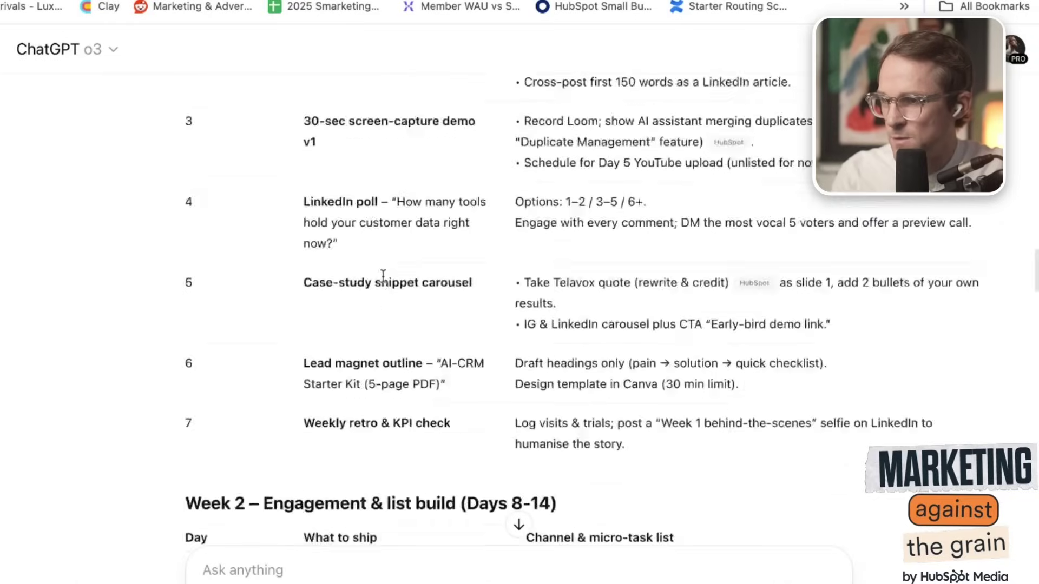
Highlight the theme in each weekly heading of the action calendar, from Week 1's foundation and early awareness to Week 4's conversion push and referrals.
left_click_drag(263, 138, 593, 137)
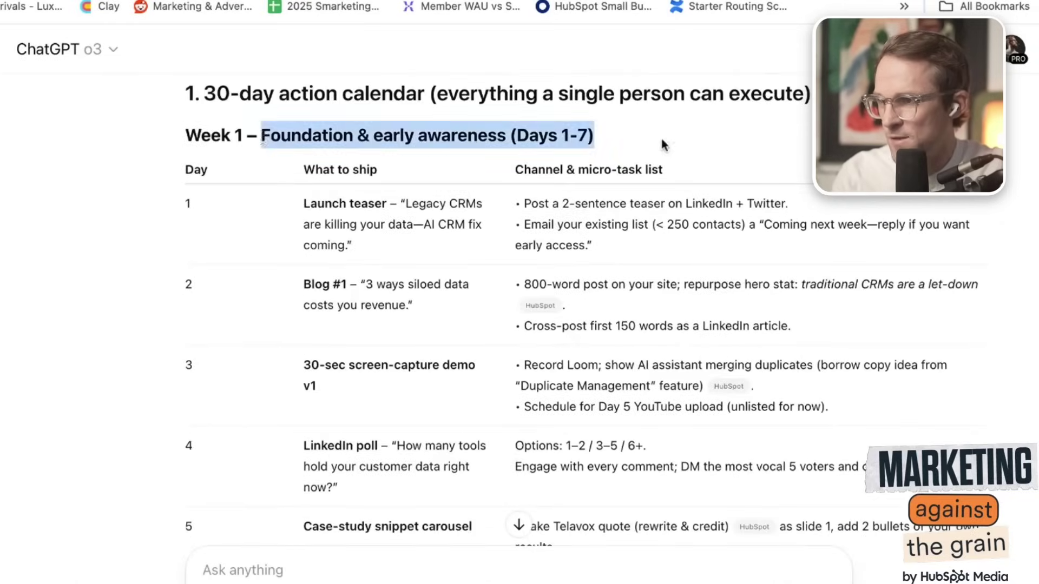
scroll(665, 144, "down", 8)
left_click_drag(265, 314, 557, 315)
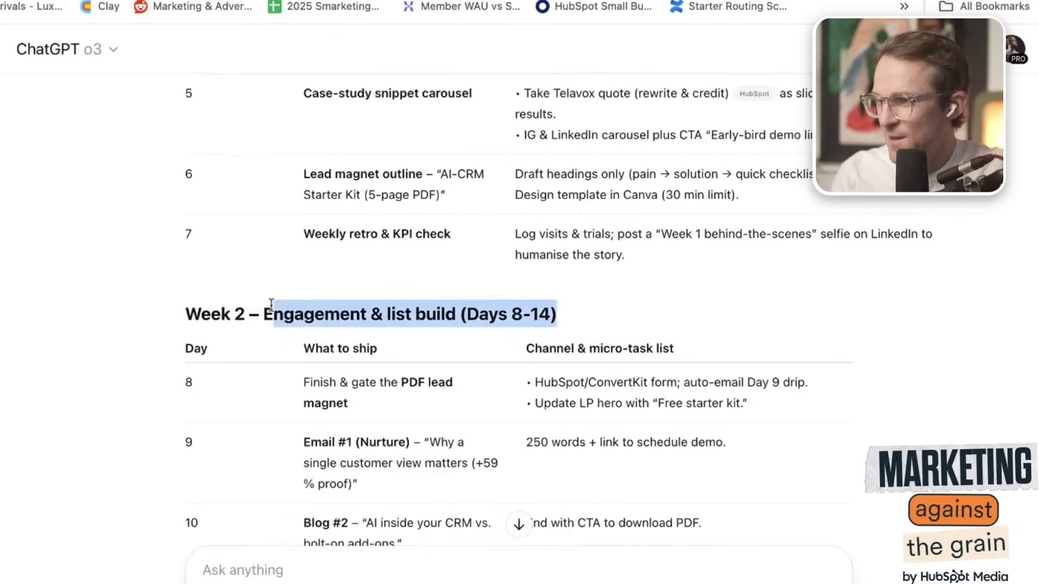
scroll(272, 303, "down", 8)
scroll(573, 298, "down", 3)
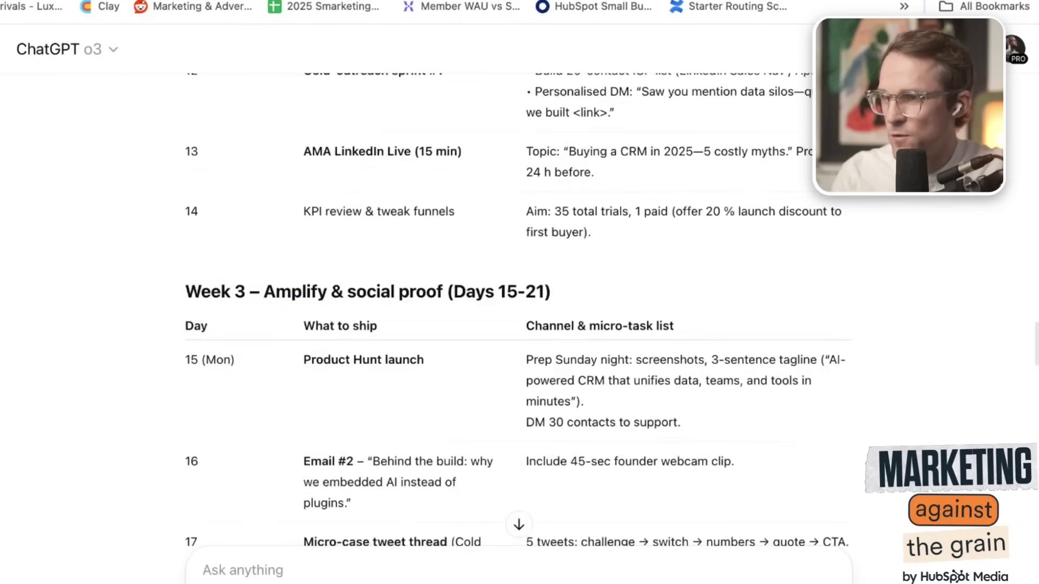
left_click_drag(551, 229, 234, 228)
scroll(572, 298, "down", 4)
scroll(572, 303, "down", 6)
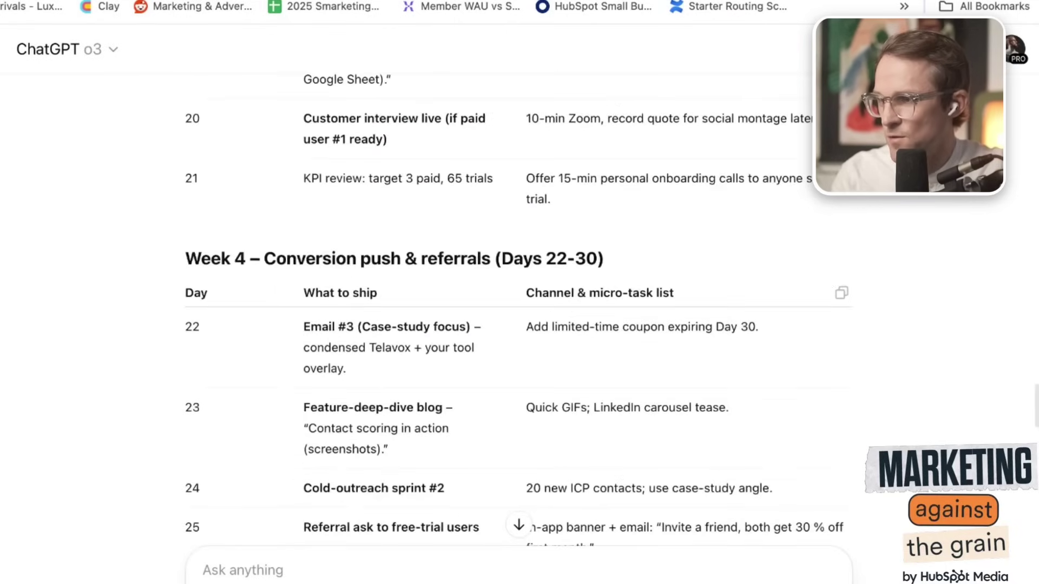
left_click_drag(604, 258, 257, 255)
scroll(257, 255, "down", 10)
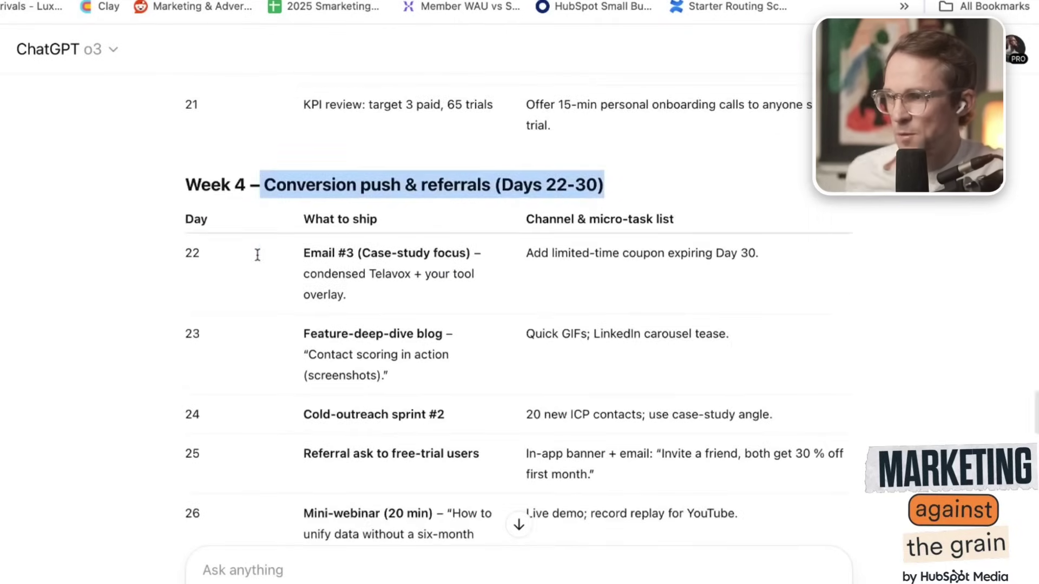
Review the playbook's low-cost growth levers, tracking stack and success criteria, and go back to the Week 1 calendar.
scroll(519, 314, "down", 4)
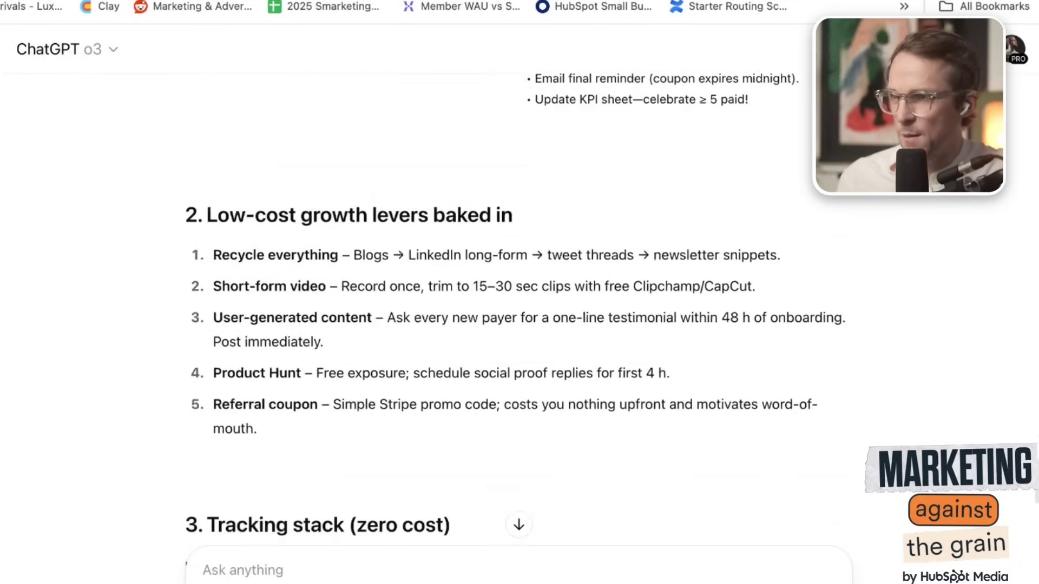
scroll(470, 273, "down", 9)
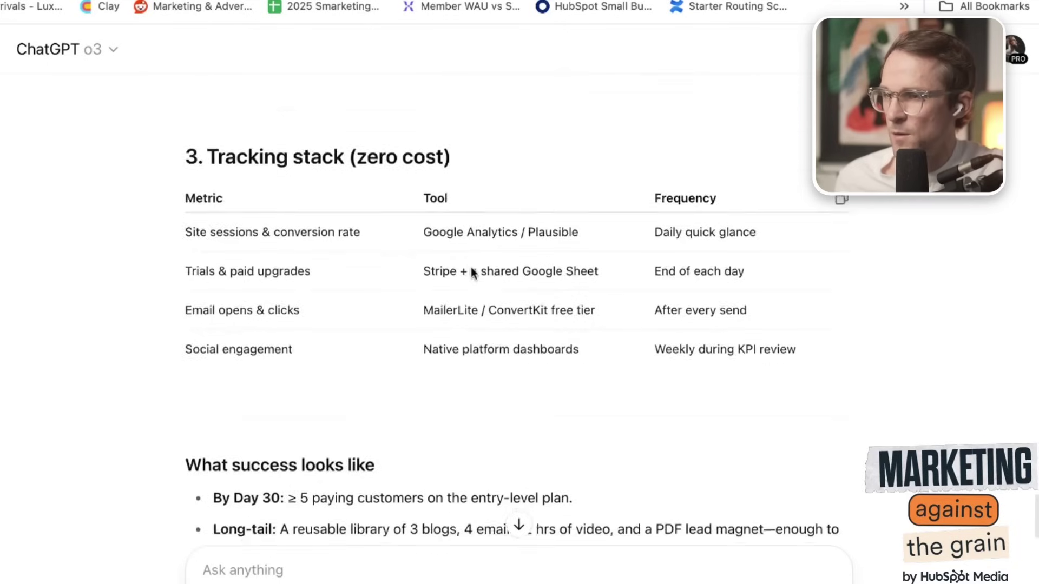
scroll(471, 271, "down", 2)
scroll(471, 271, "up", 15)
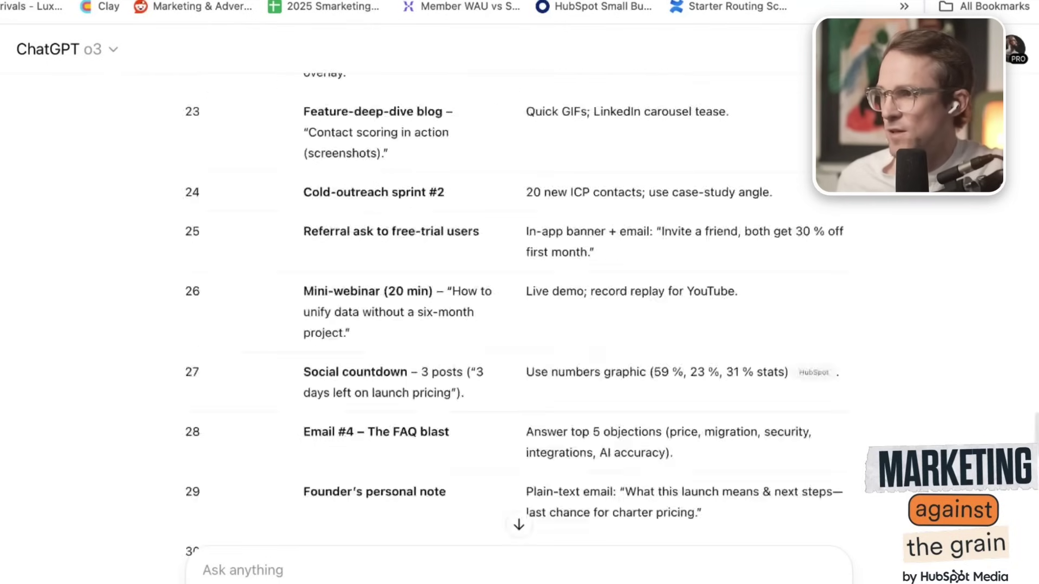
scroll(520, 303, "up", 20)
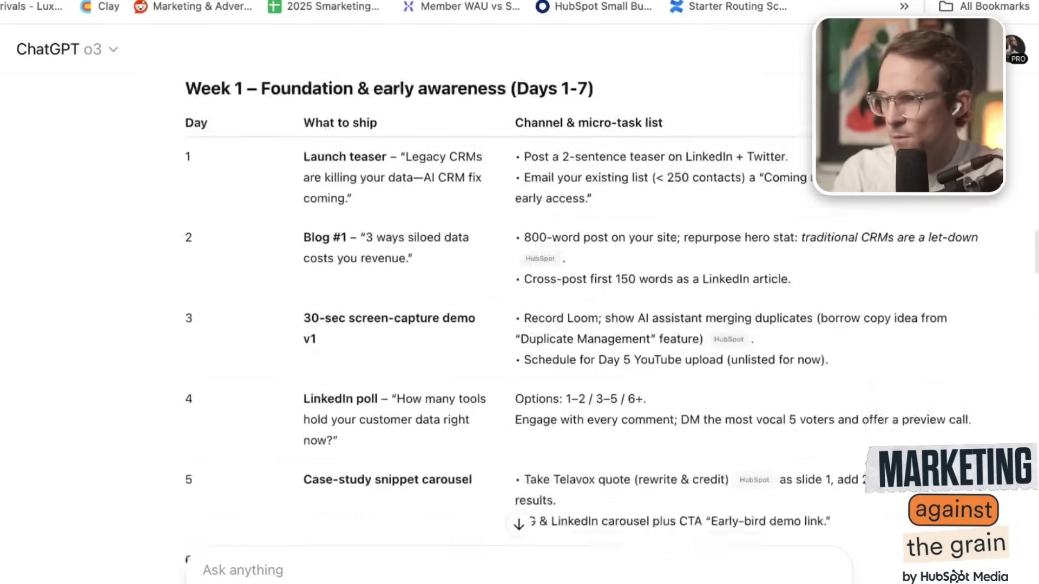
Go back to the Prompt King chat on the paid channel experiment and highlight the recommended prompt type, Decision-Making Prompt.
scroll(956, 575, "up", 3)
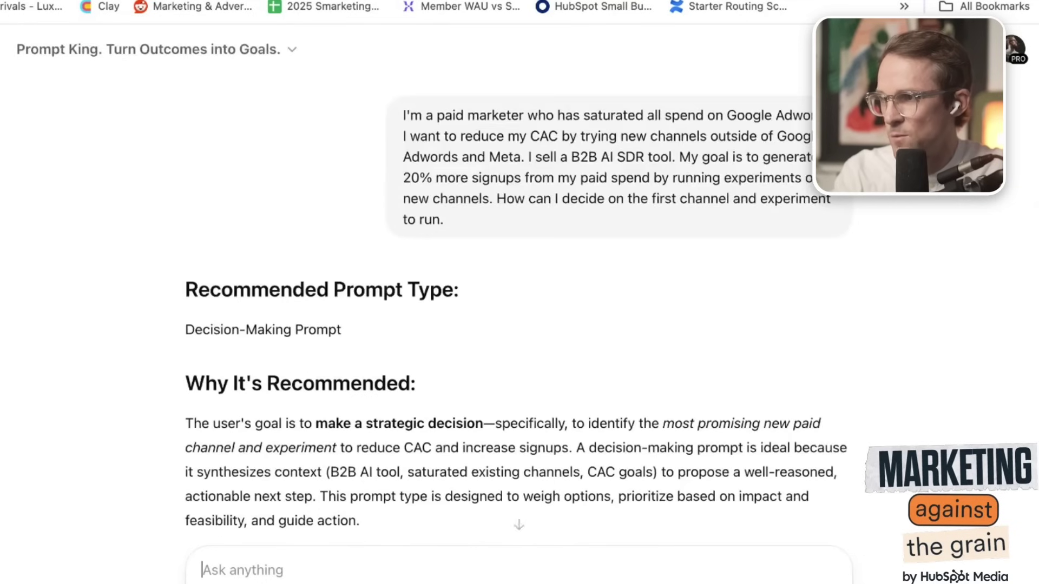
scroll(303, 251, "down", 3)
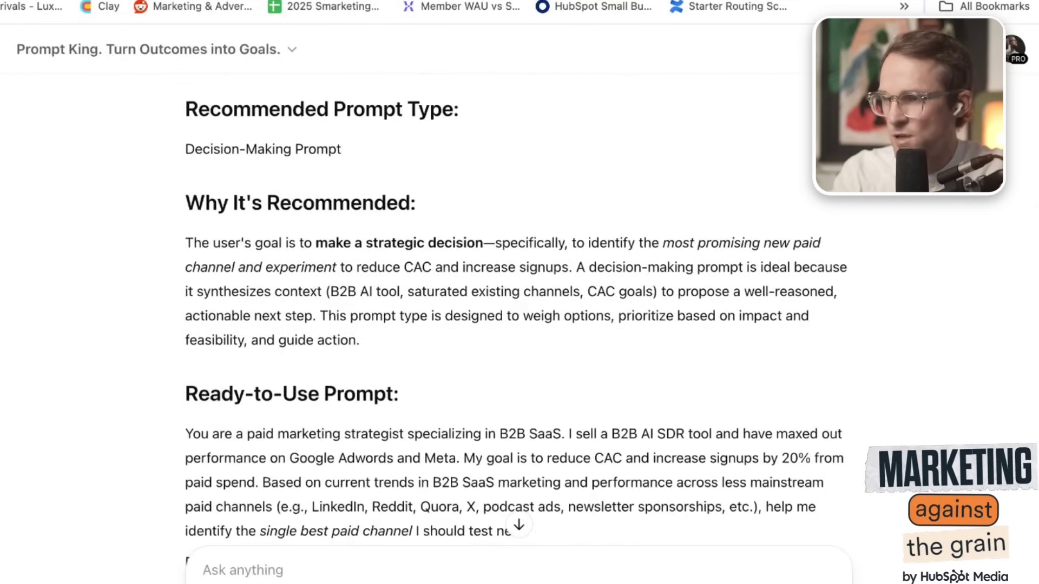
scroll(351, 185, "up", 3)
scroll(351, 185, "down", 2)
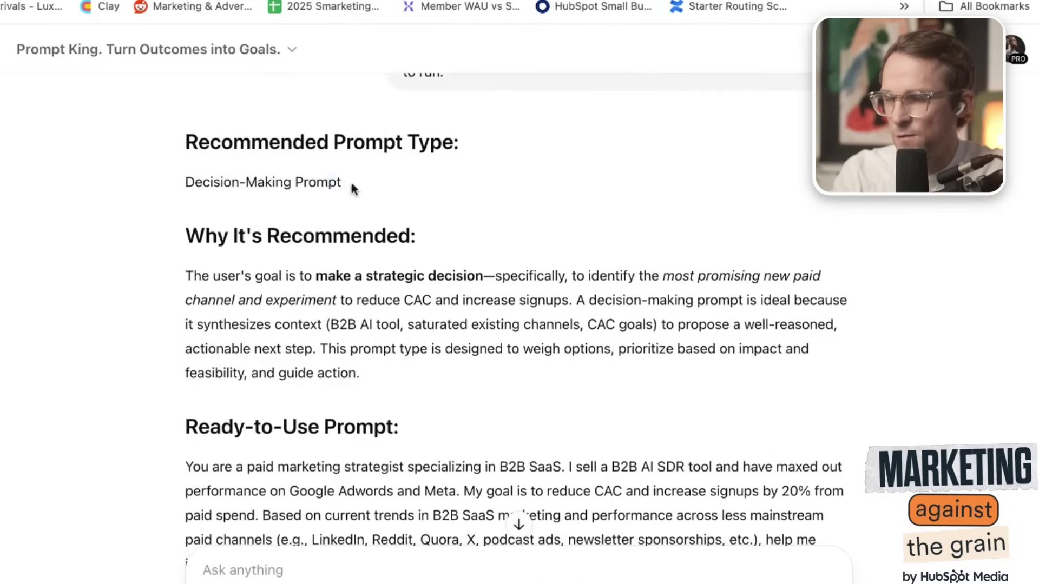
triple_click(352, 187)
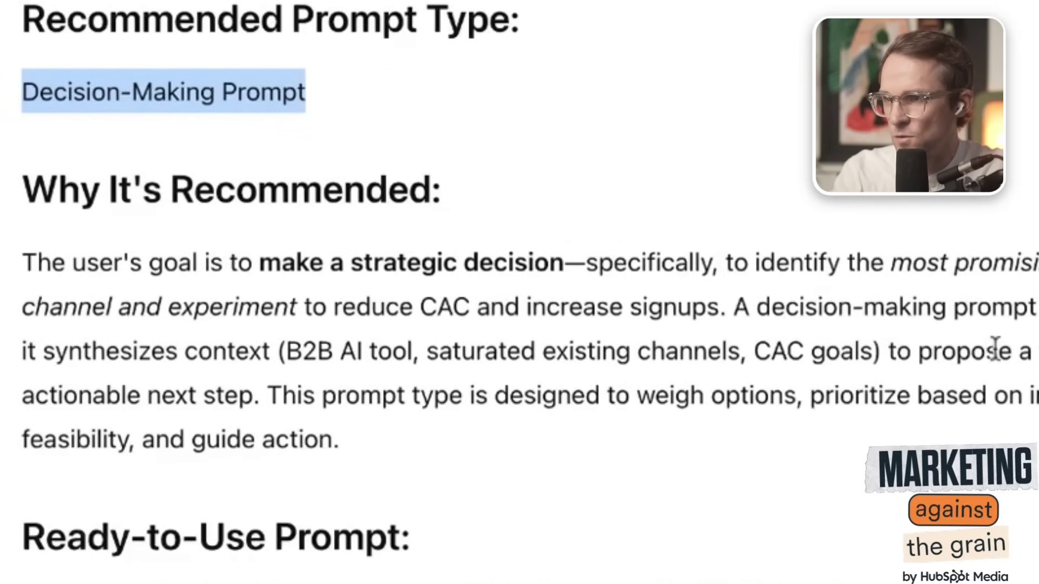
Review why the decision-making prompt is recommended and the full ready-to-use prompt, and return to the rationale below the original paid marketer request.
scroll(996, 349, "down", 3)
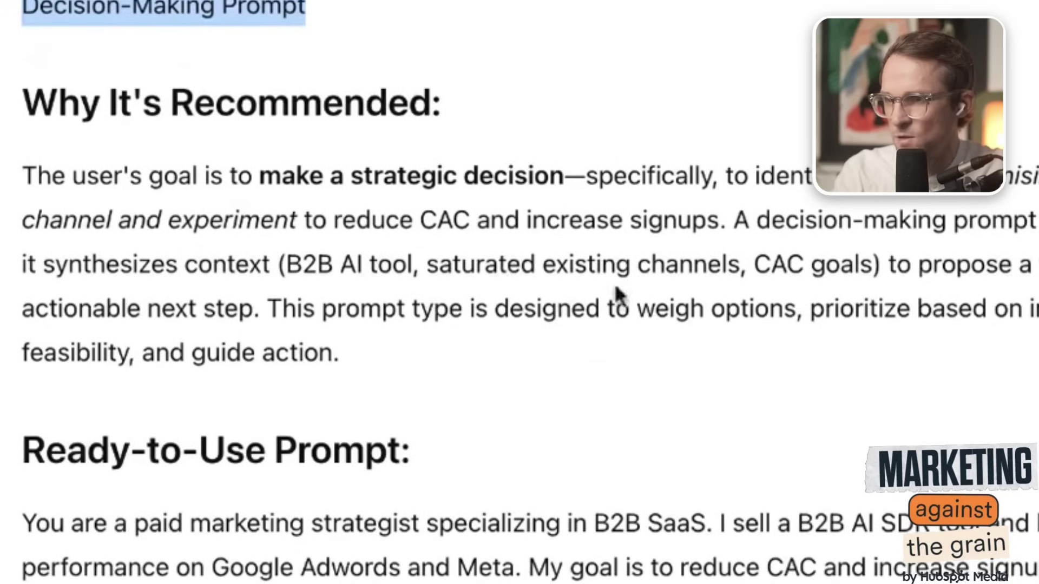
scroll(612, 284, "down", 2)
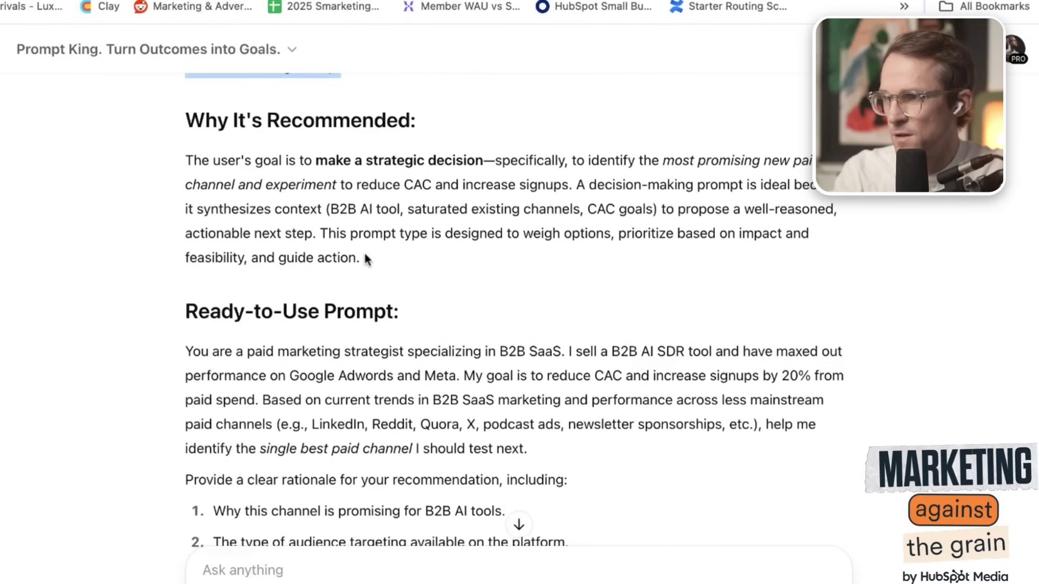
scroll(518, 308, "down", 3)
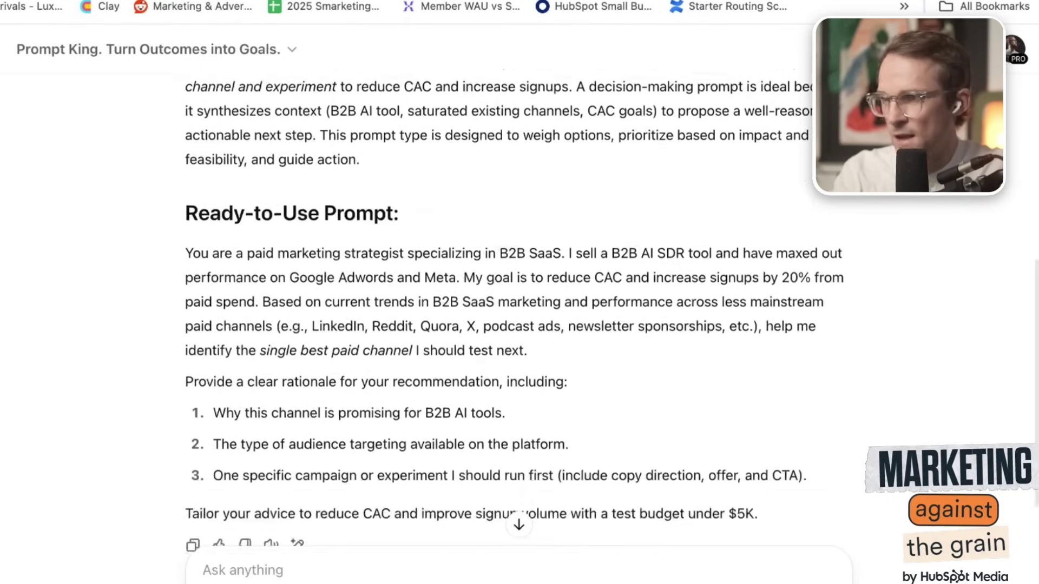
scroll(519, 308, "down", 2)
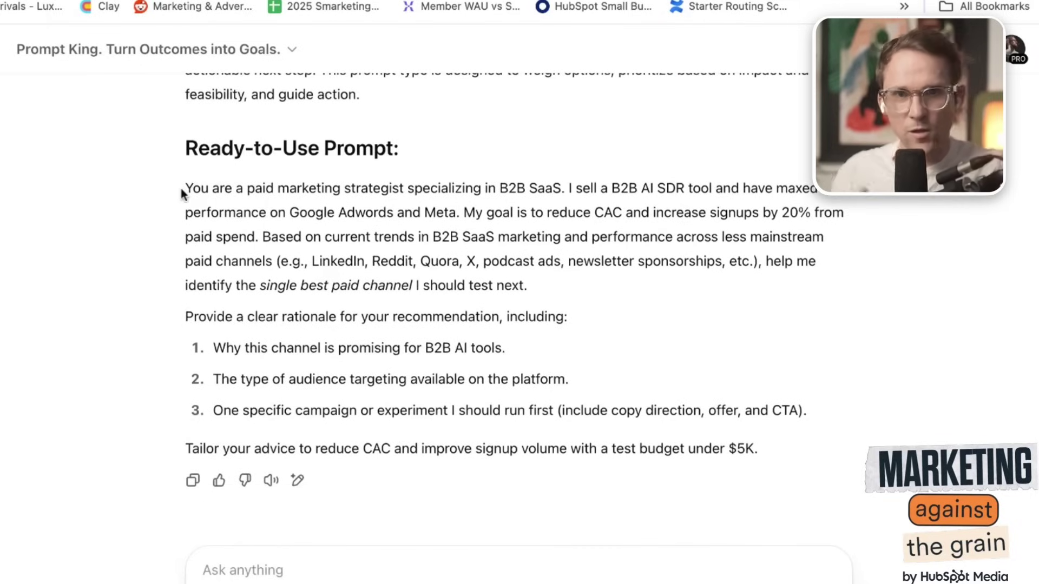
scroll(430, 466, "up", 12)
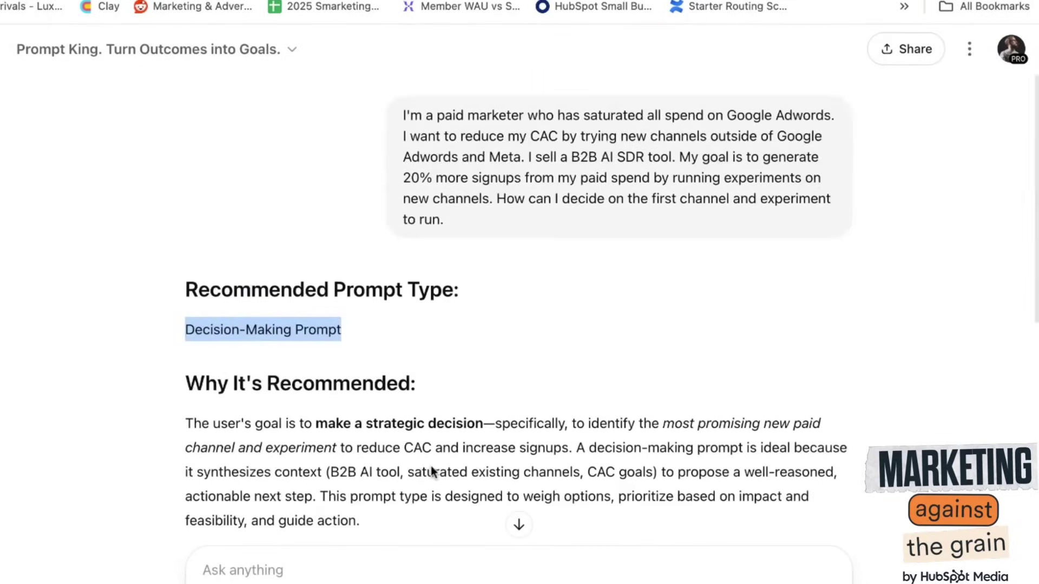
left_click_drag(273, 472, 362, 522)
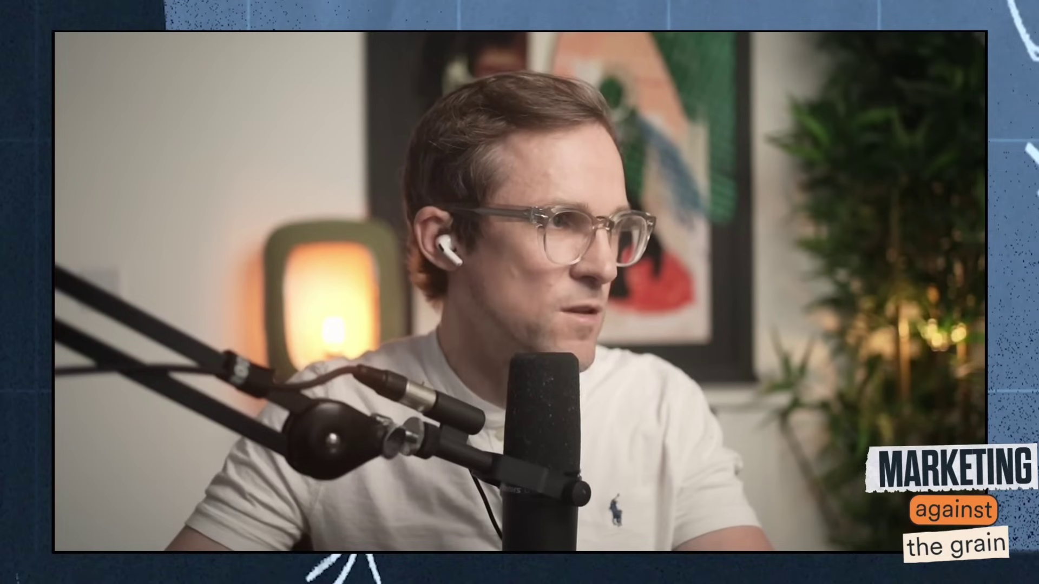